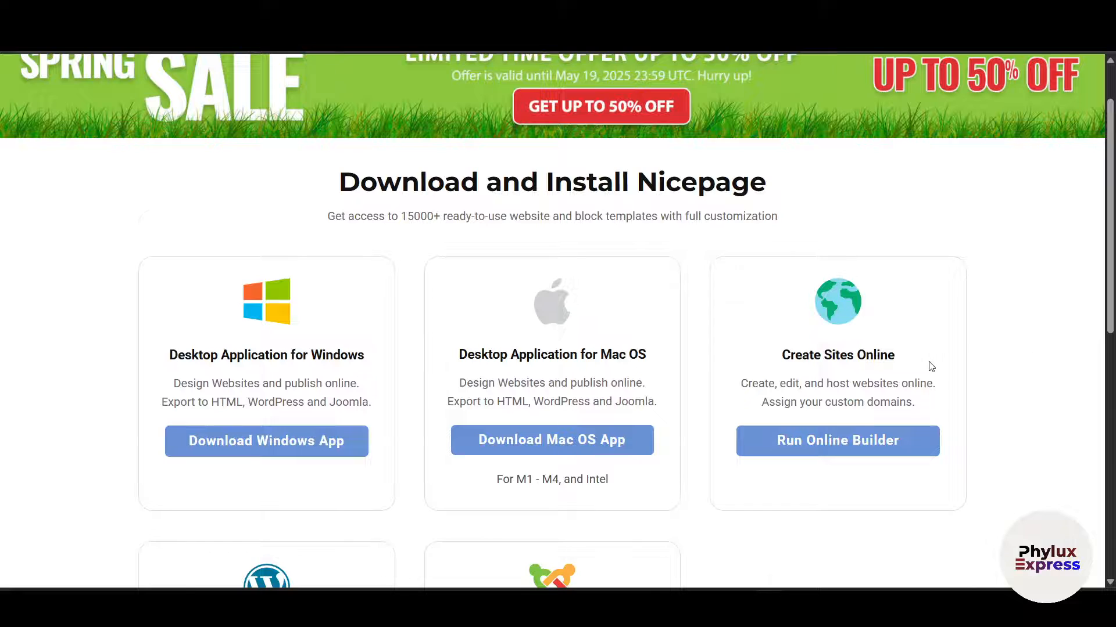
- Launch Nicepage's online builder for creating sites online from the Download and Install page
scroll(932, 367, "down", 2)
left_click_drag(902, 210, 988, 211)
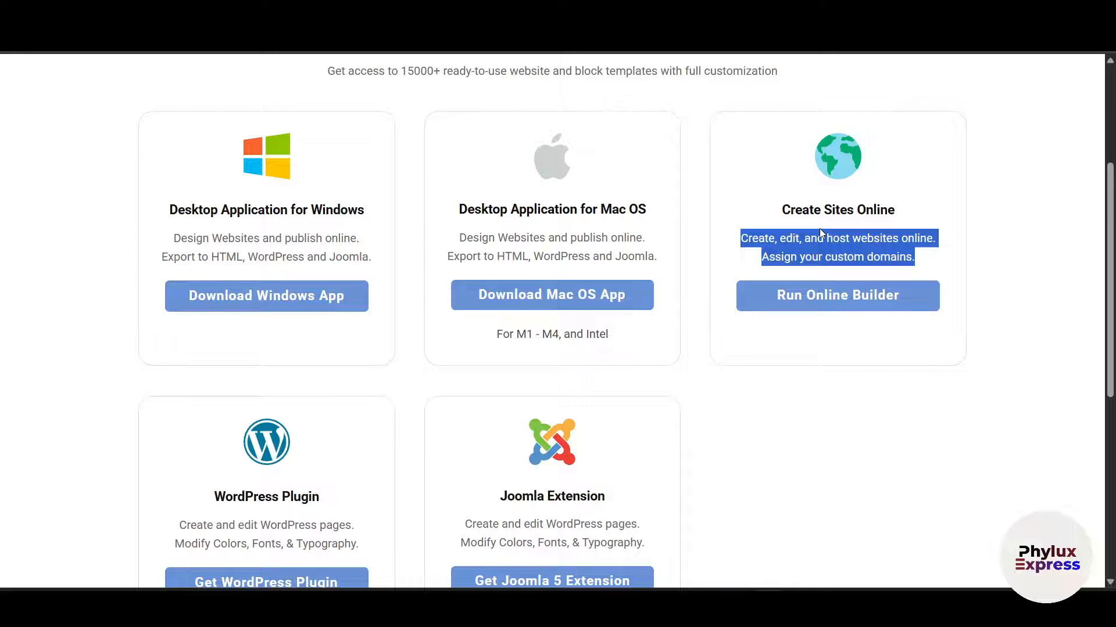
left_click(841, 319)
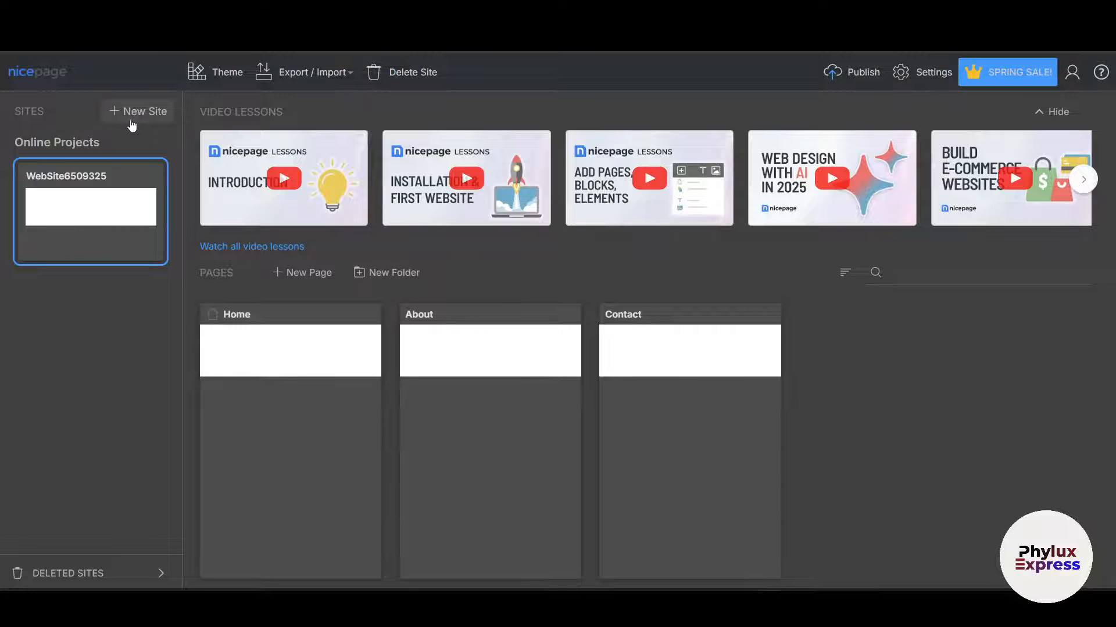
- Start a new site and filter the template designs to the Education category
scroll(446, 370, "down", 1)
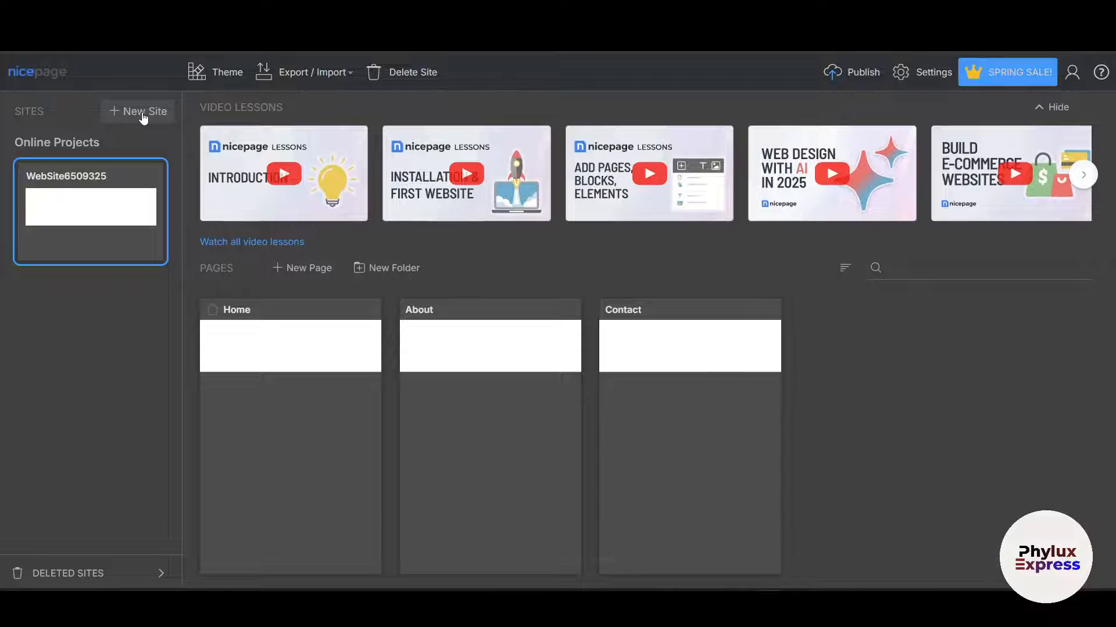
left_click(143, 116)
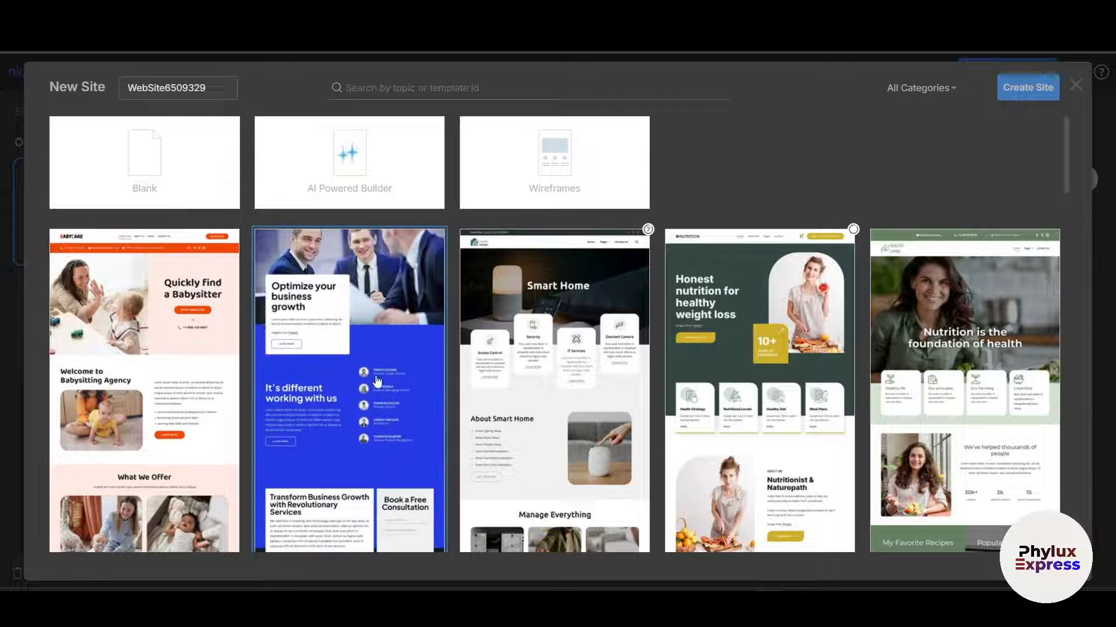
scroll(388, 391, "down", 1)
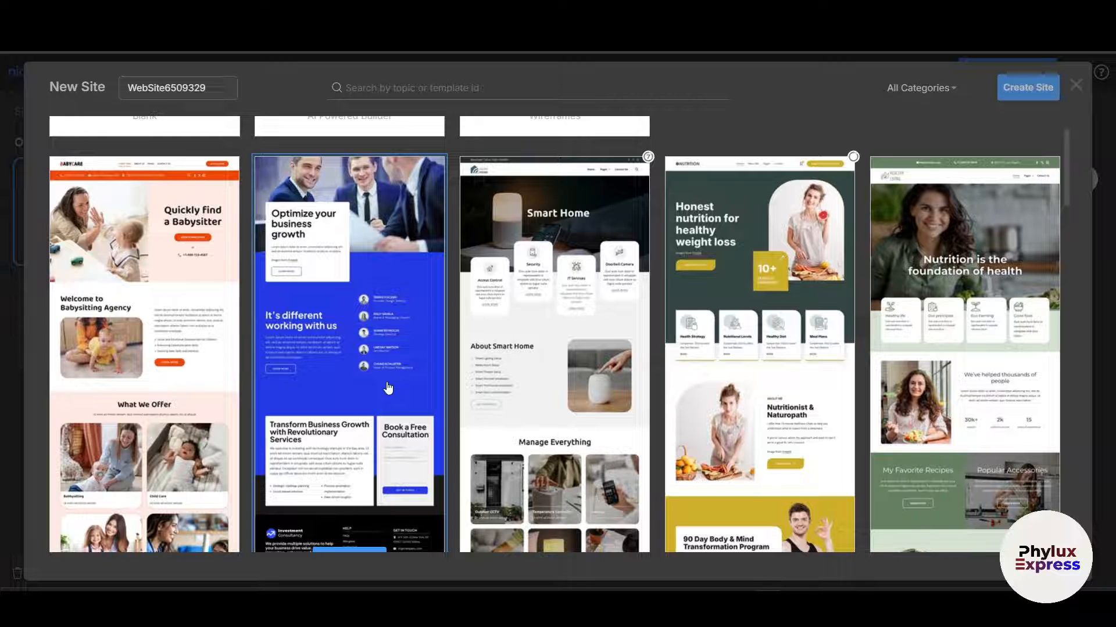
scroll(389, 390, "up", 1)
left_click(918, 88)
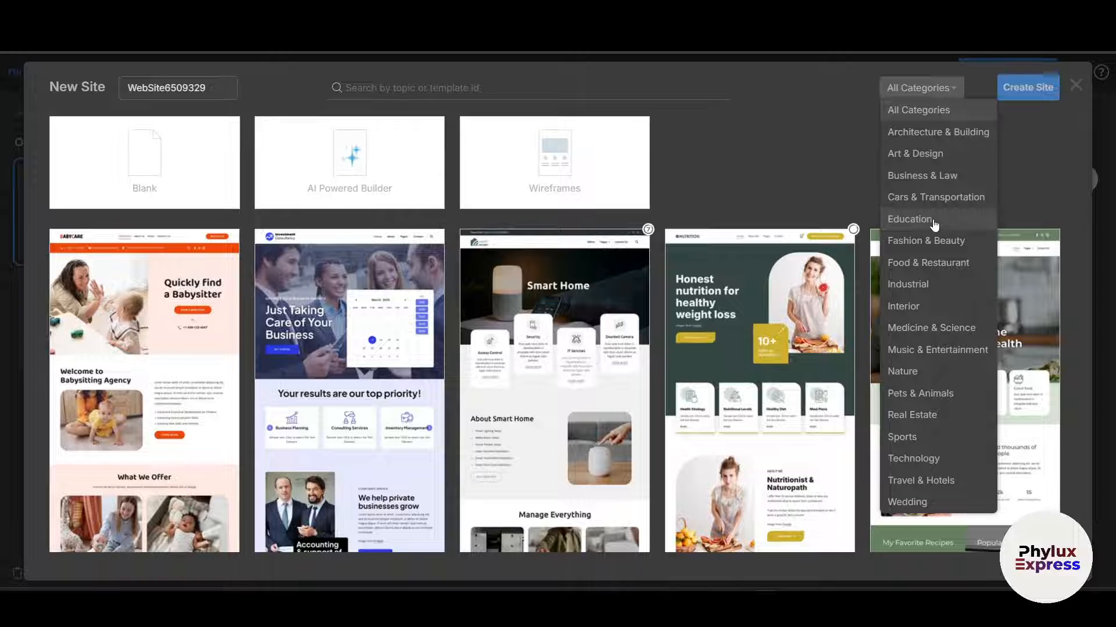
left_click(910, 219)
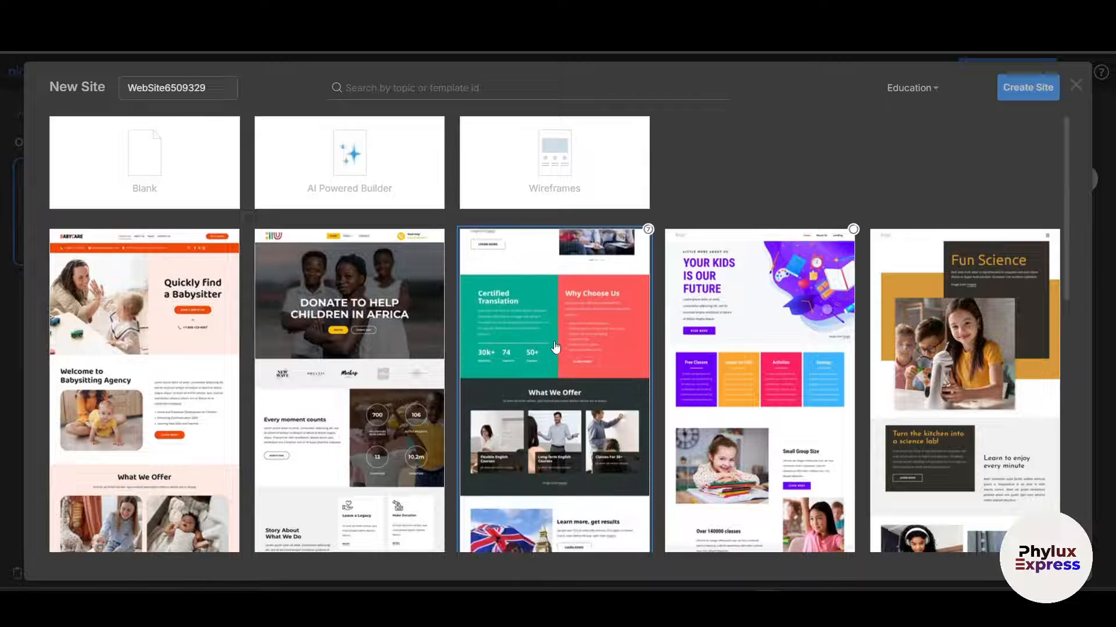
- Open the site set of the language courses template among the Education designs
scroll(571, 363, "down", 1)
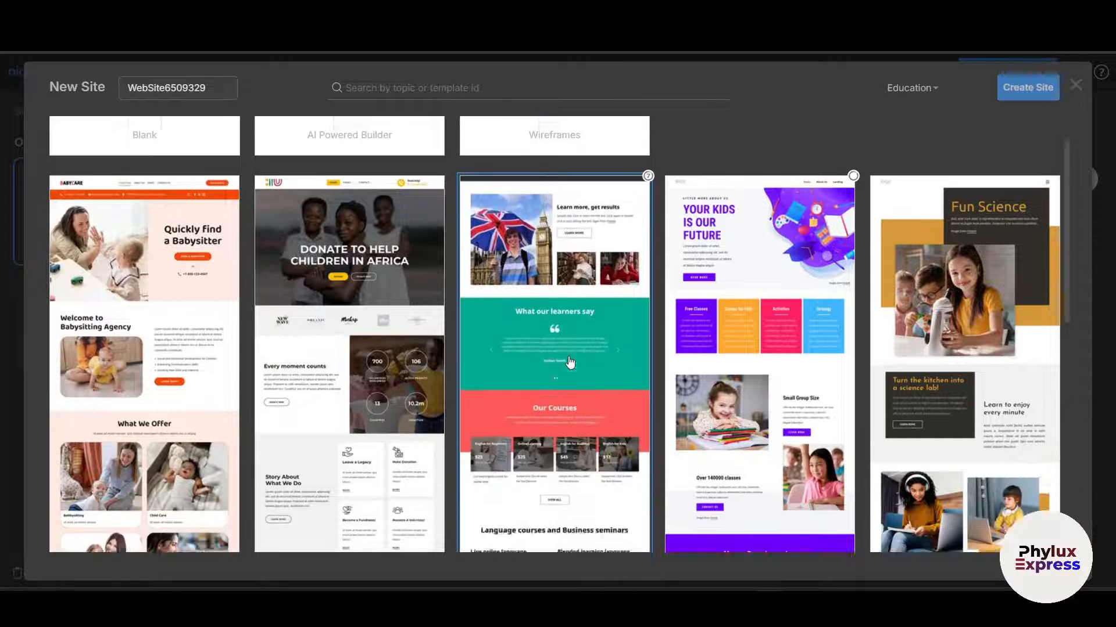
scroll(571, 362, "down", 2)
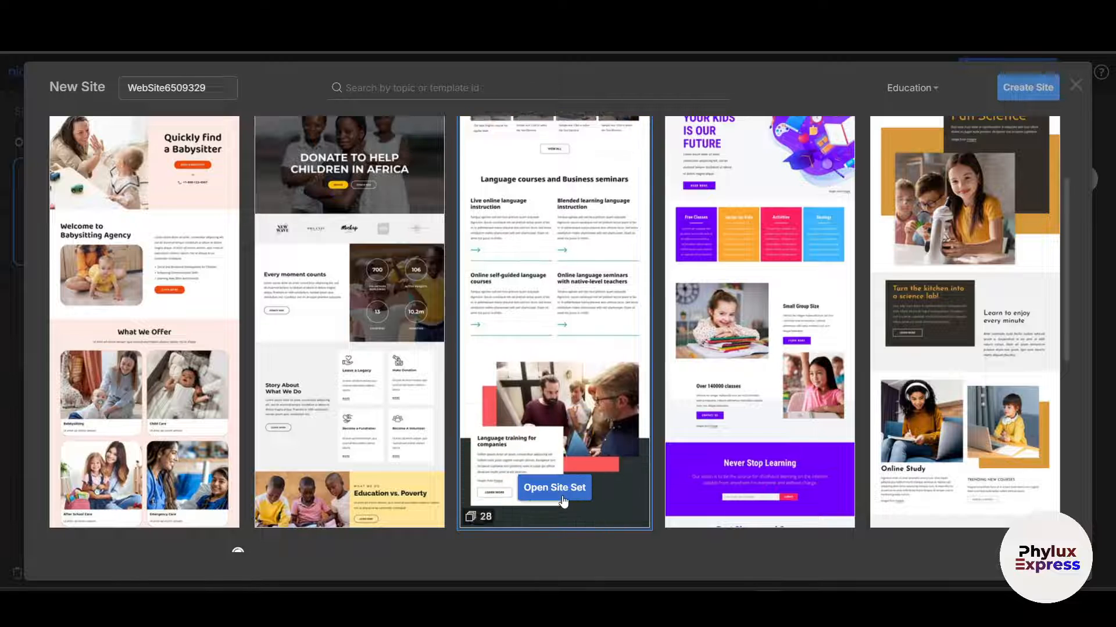
scroll(565, 500, "down", 3)
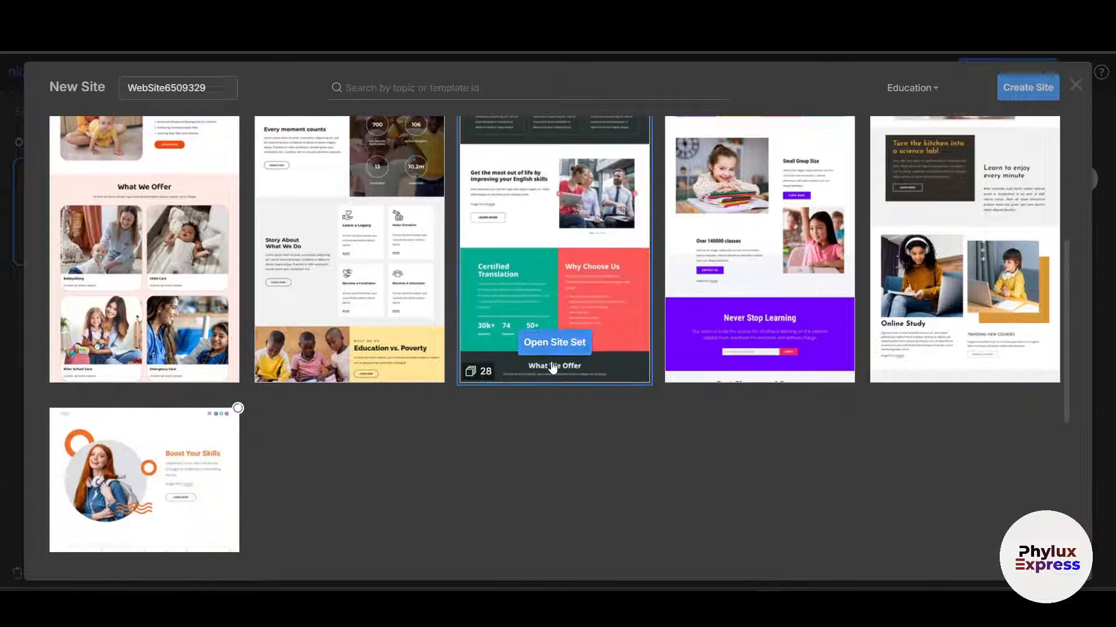
left_click(554, 344)
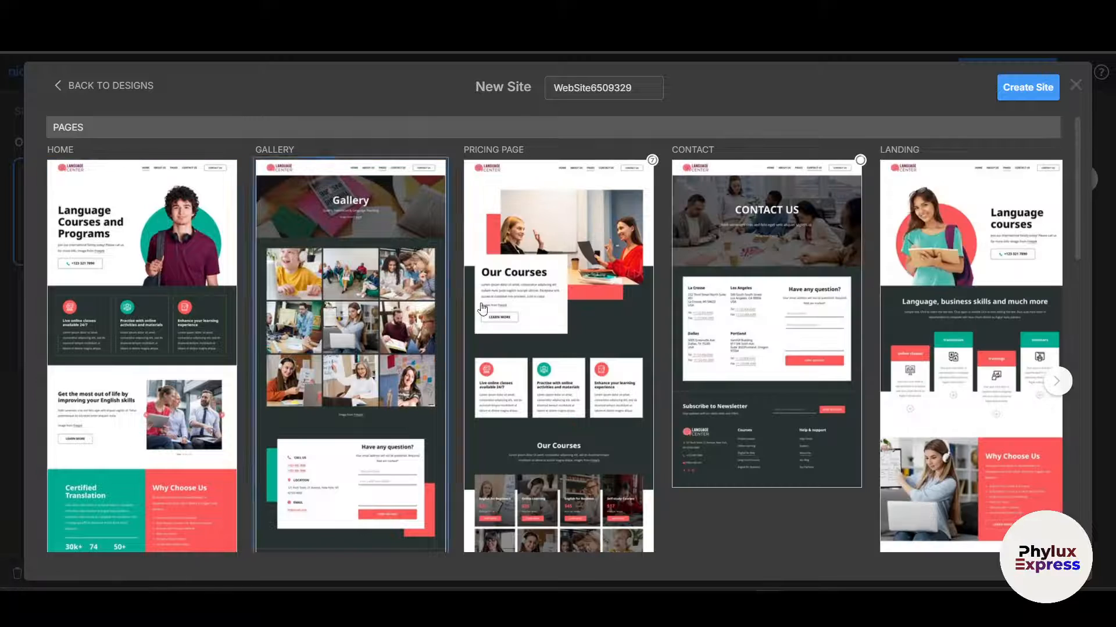
- Review the Language Center set's pages and blocks, preview its Home page, and create the site from the set
scroll(897, 342, "down", 8)
scroll(900, 344, "up", 4)
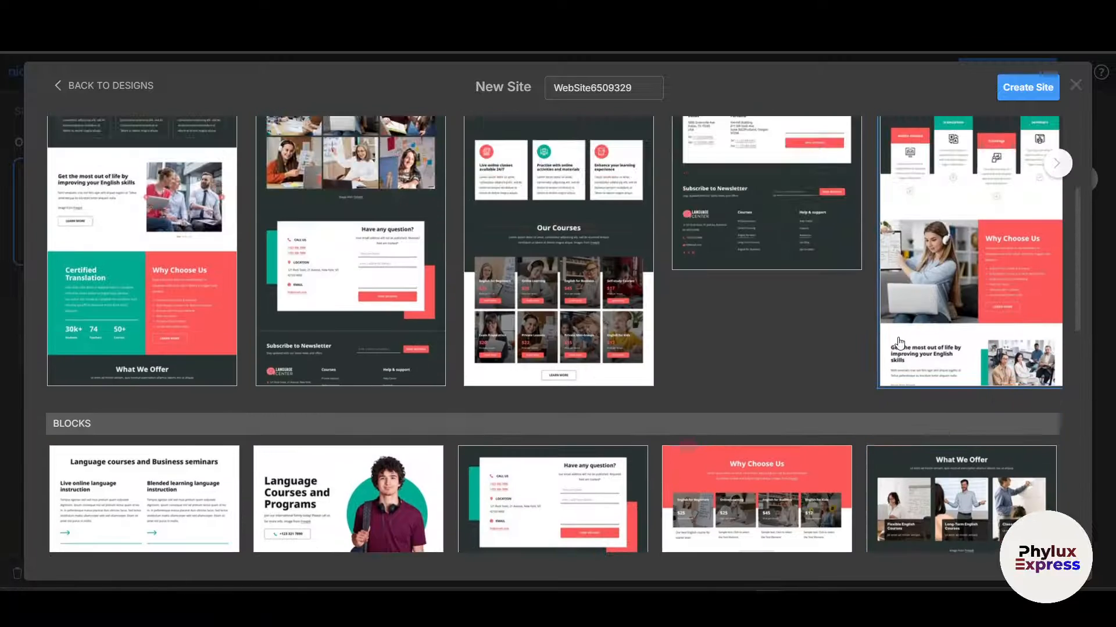
scroll(899, 343, "down", 1)
scroll(818, 361, "up", 5)
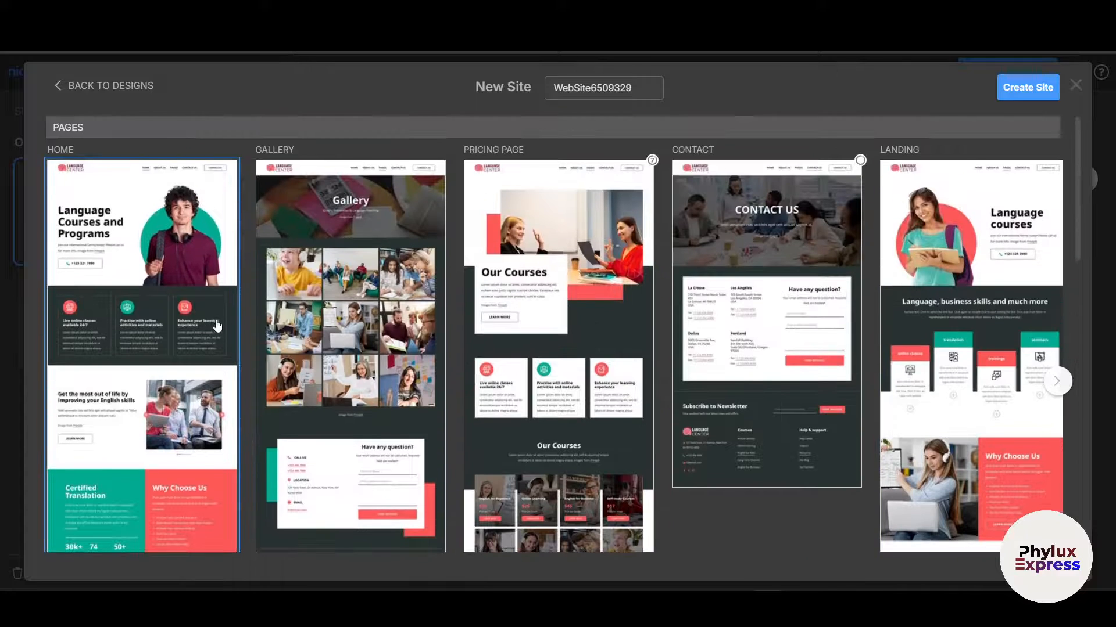
left_click(213, 321)
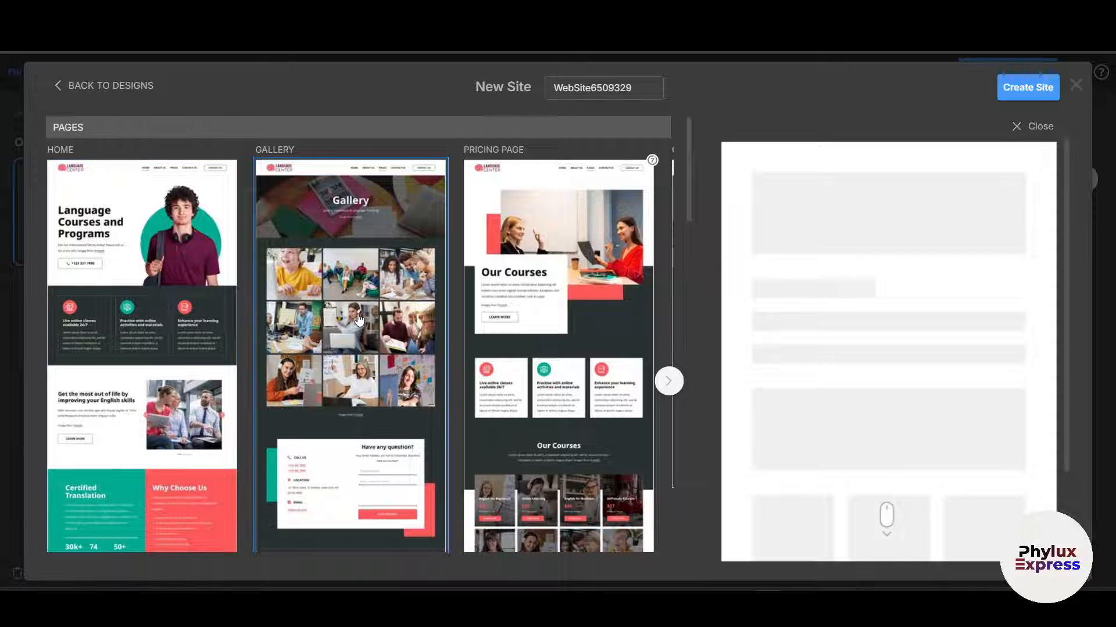
left_click(1019, 93)
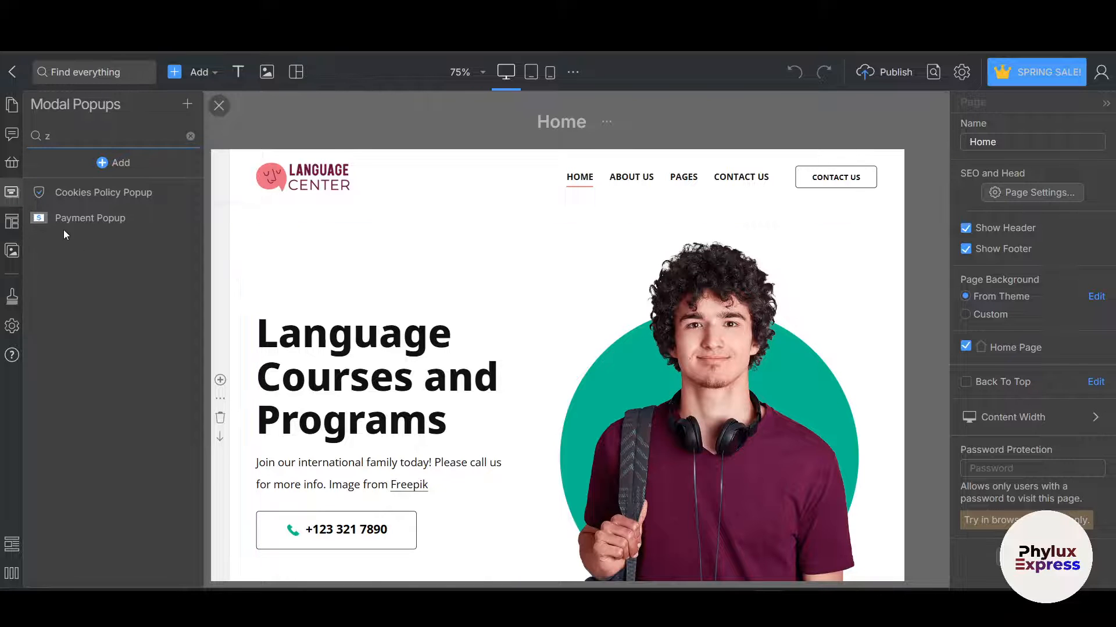
key("BackSpace")
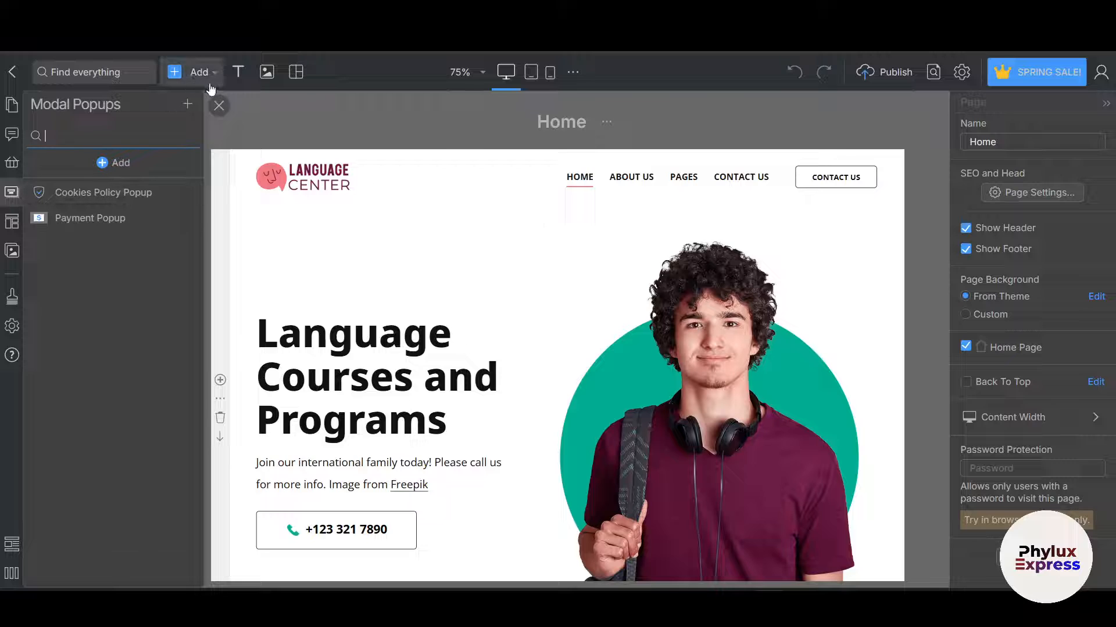
type("zz")
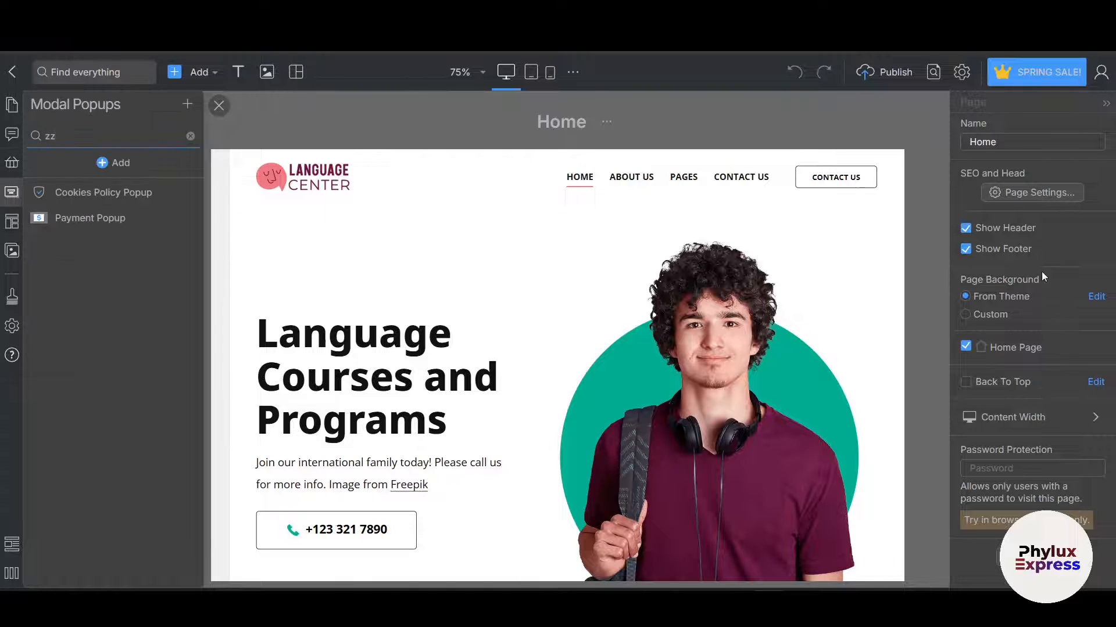
left_click(858, 225)
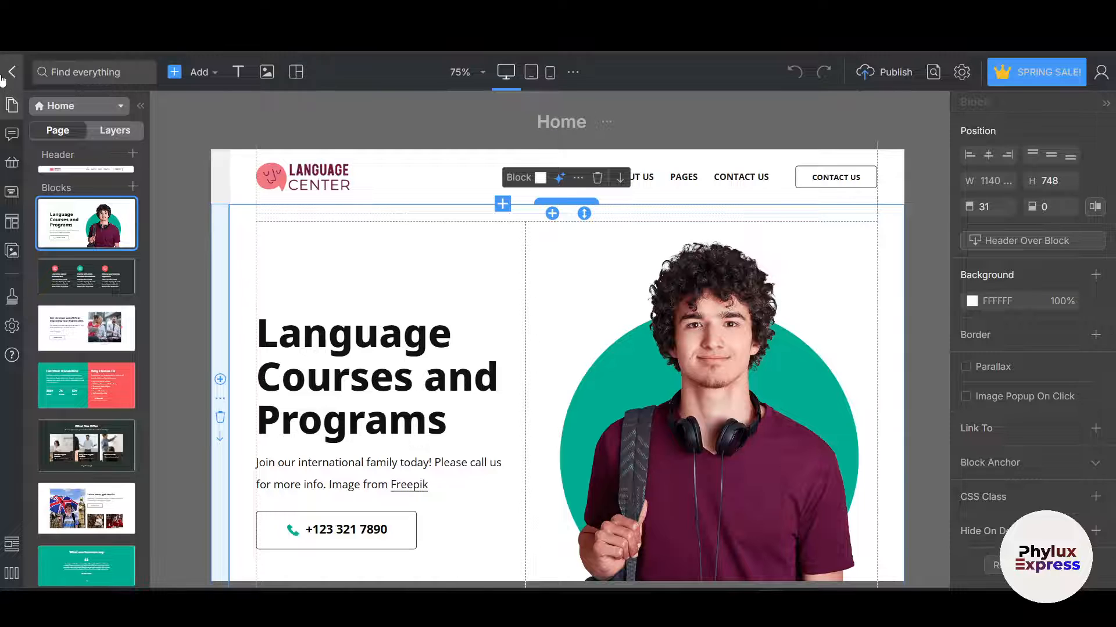
- Open the Contact page from the site's list of pages
left_click(15, 111)
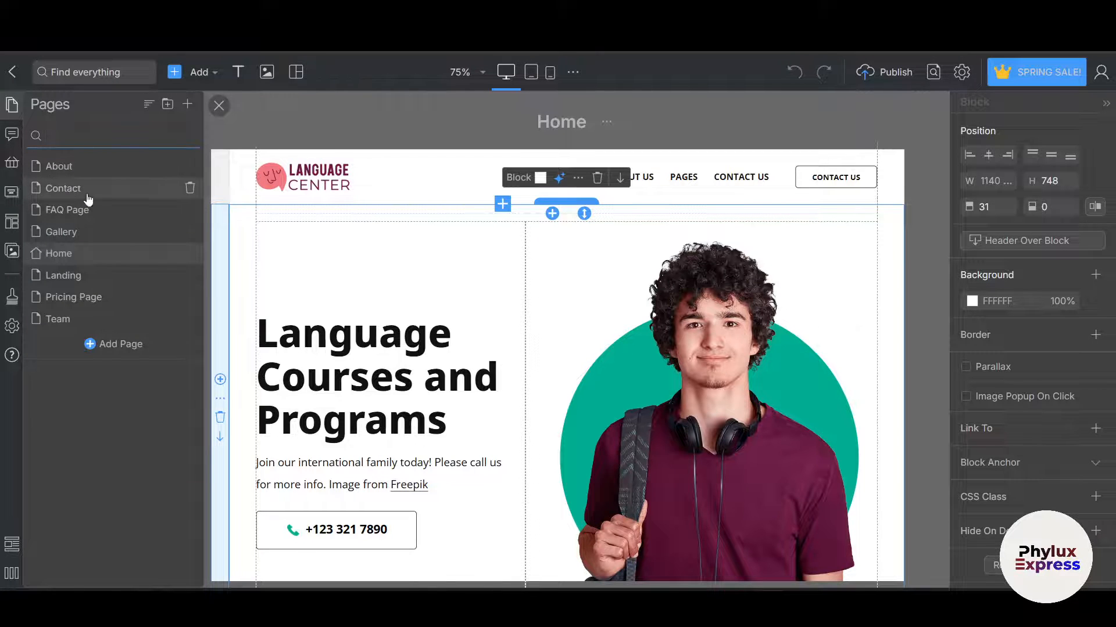
type("zz")
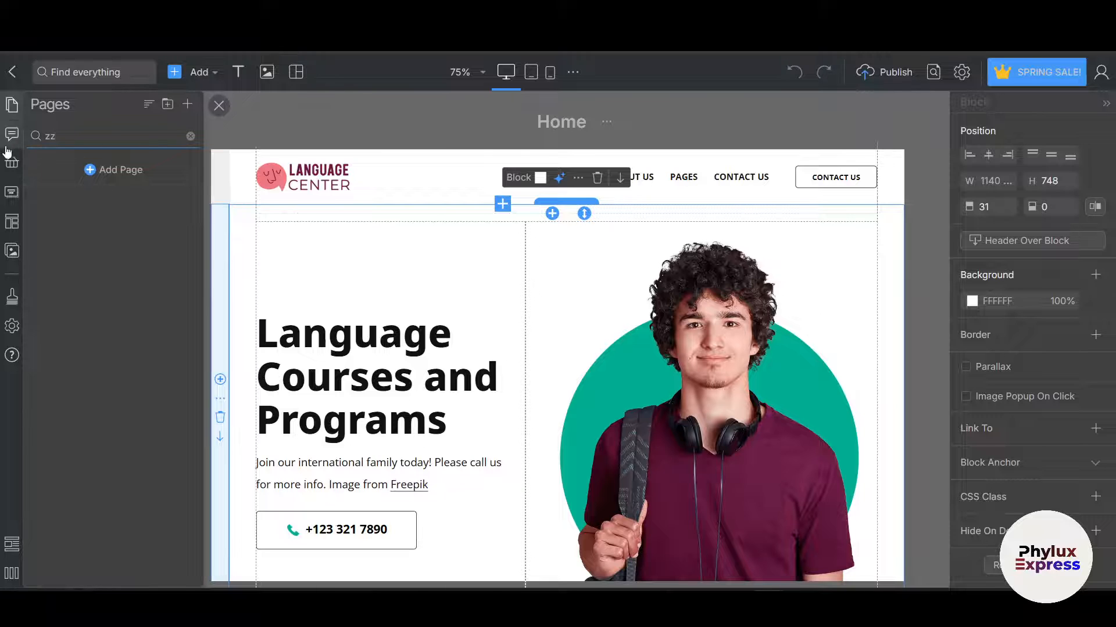
mouse_move(20, 147)
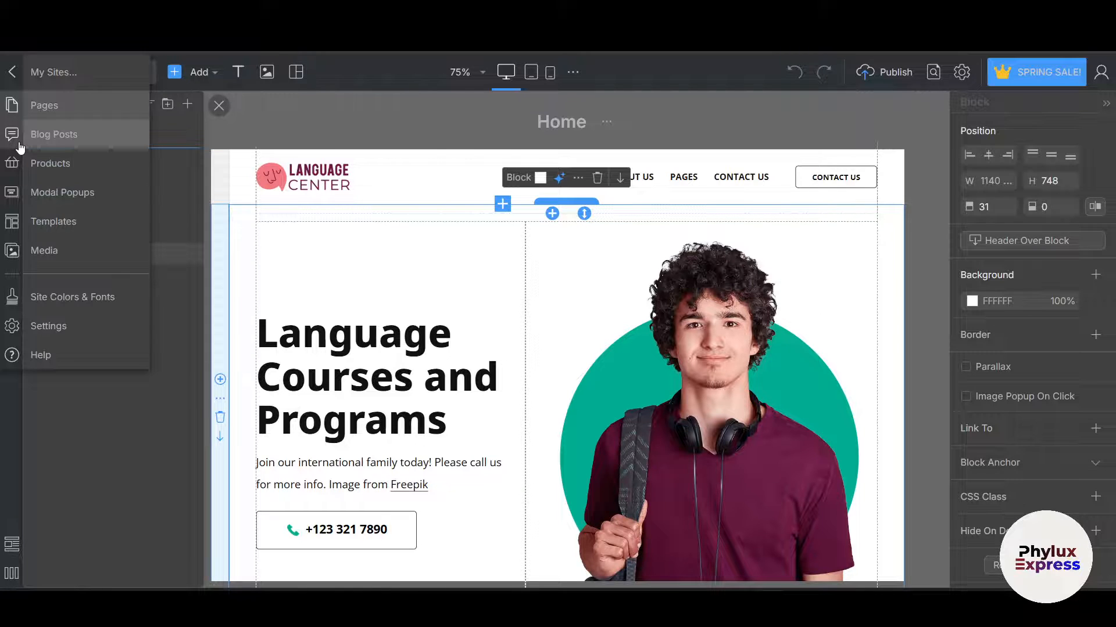
left_click(65, 109)
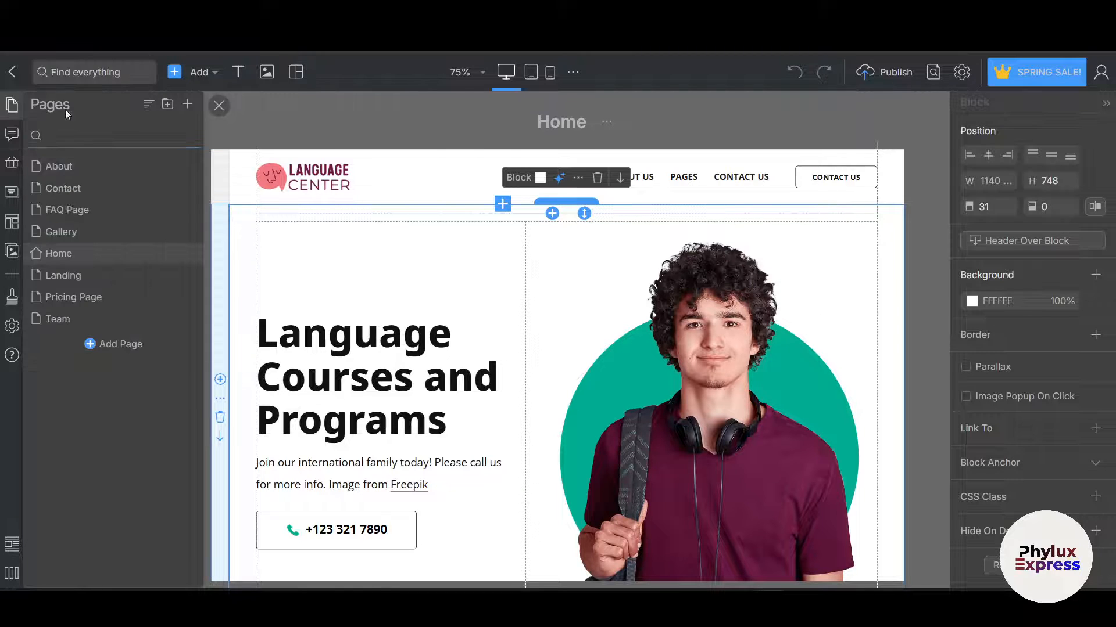
left_click(74, 188)
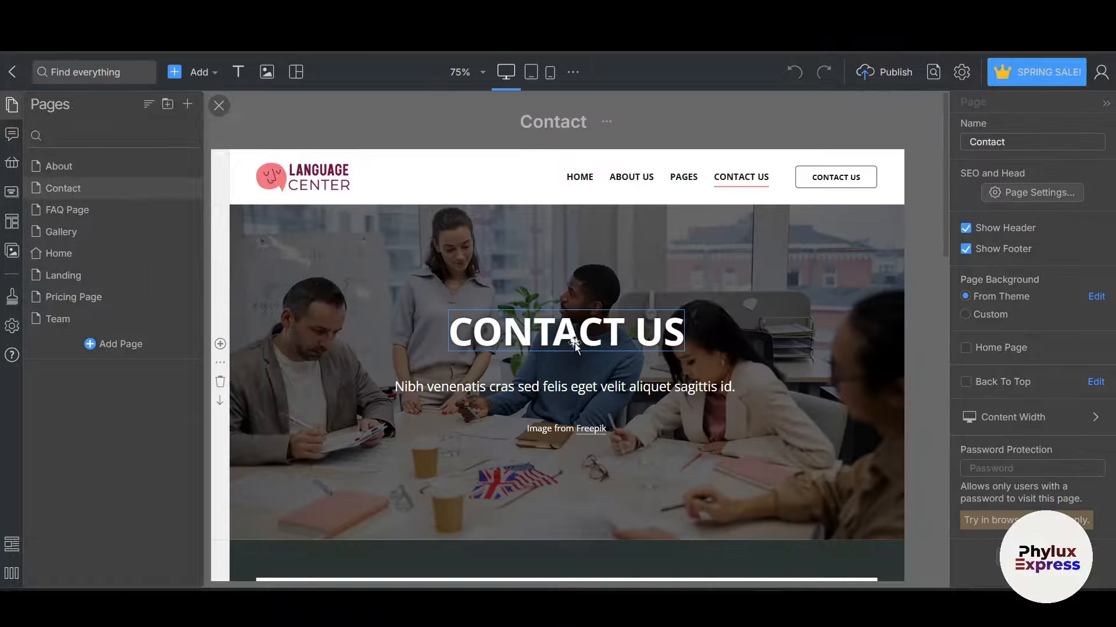
- Look through the site's blog posts, products, modal popups and built-in page templates
left_click(14, 136)
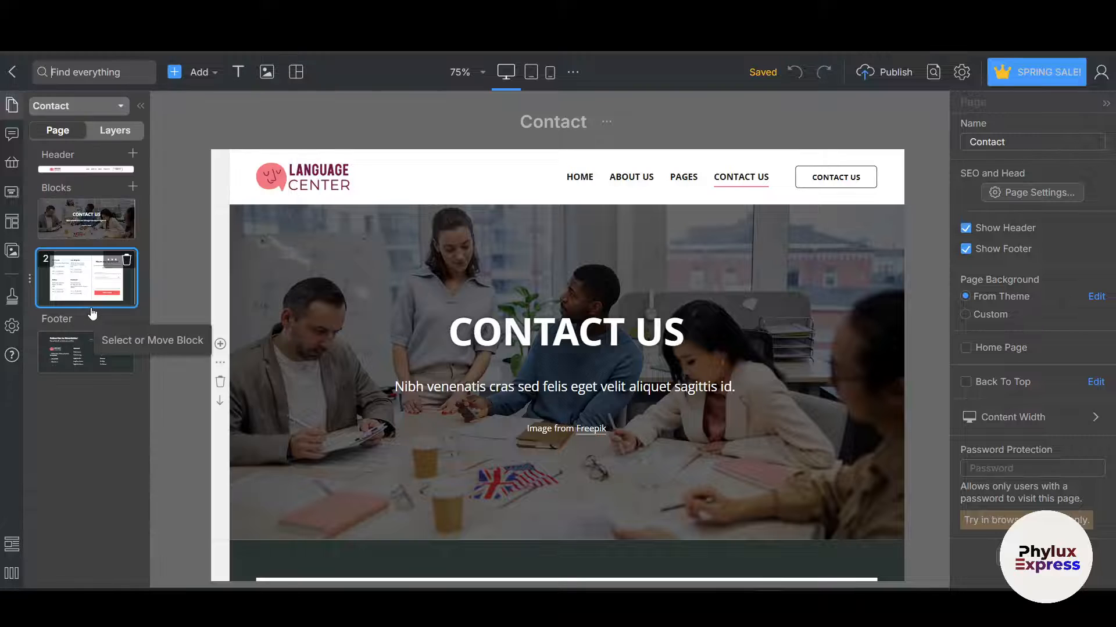
left_click(11, 134)
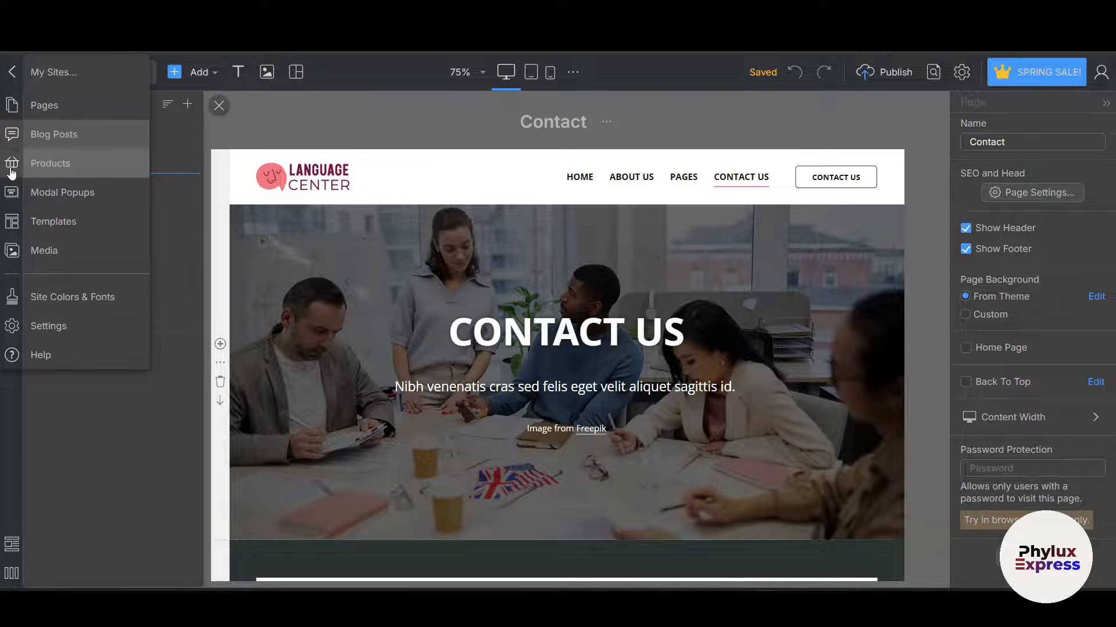
left_click(12, 168)
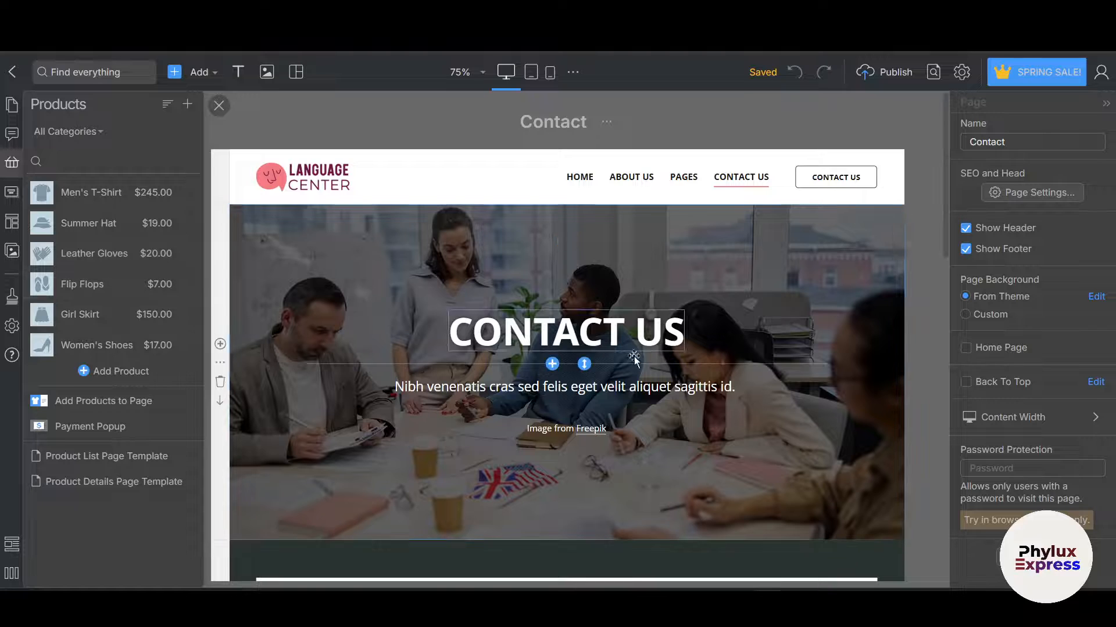
scroll(633, 357, "down", 3)
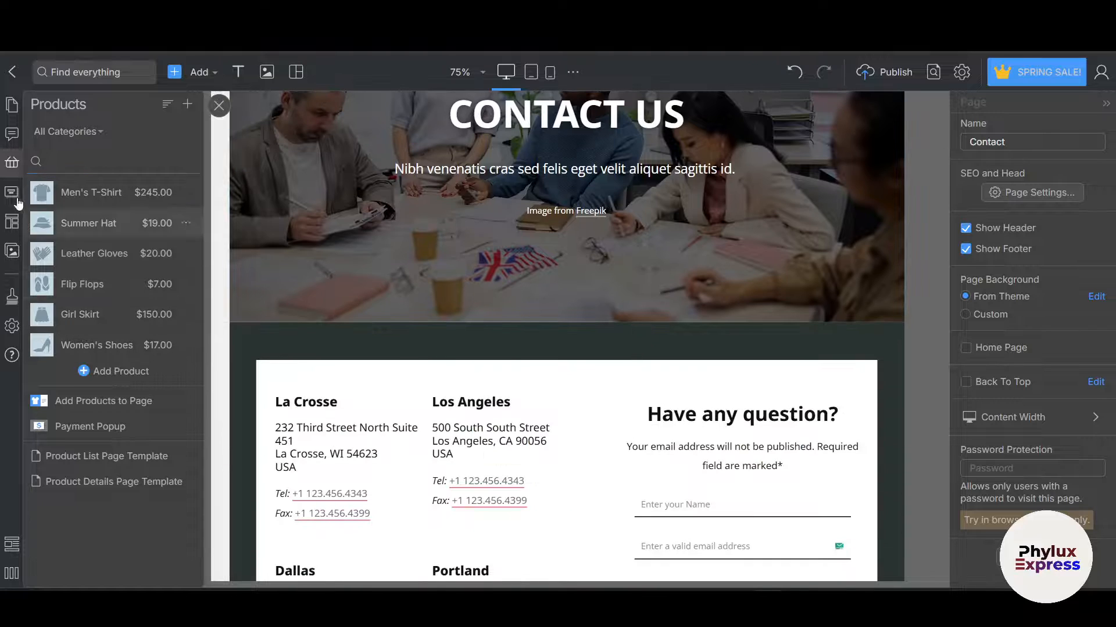
mouse_move(16, 200)
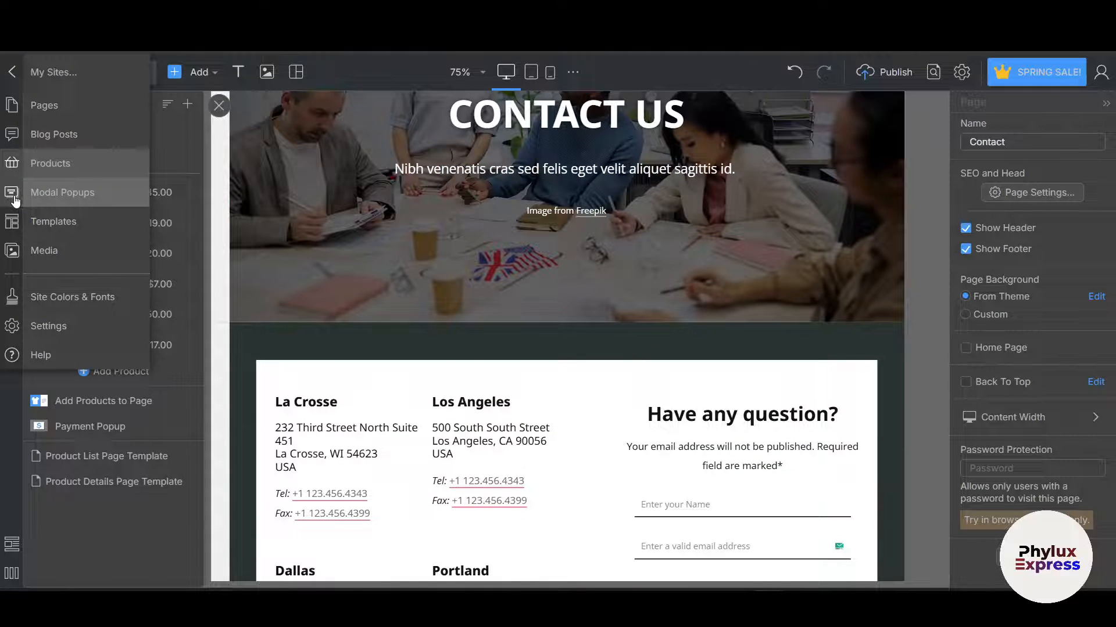
left_click(16, 201)
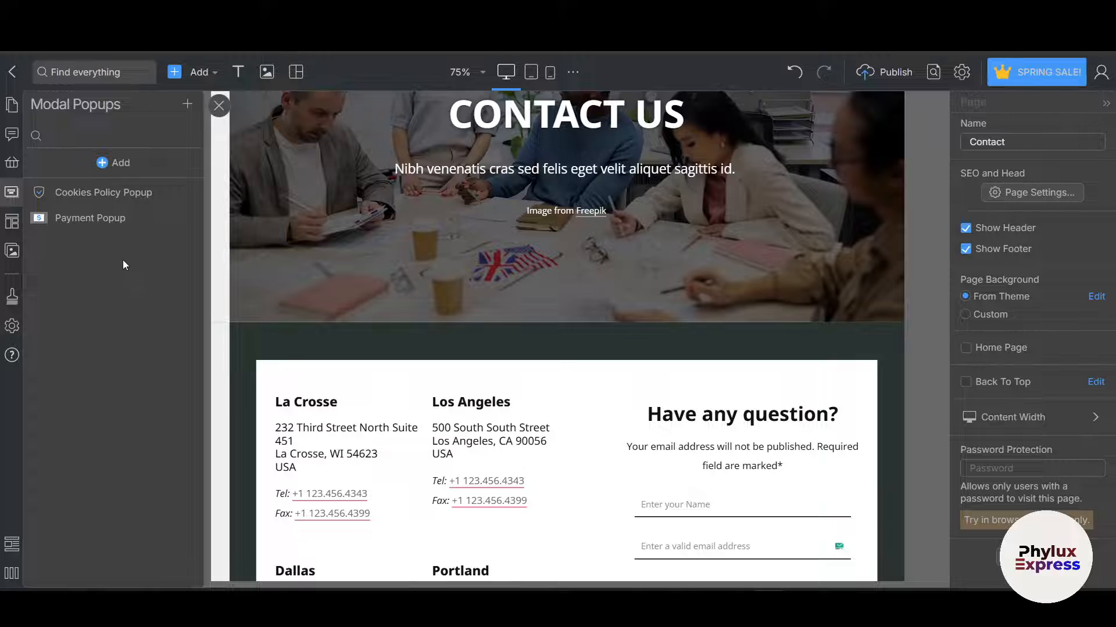
type("z")
mouse_move(3, 203)
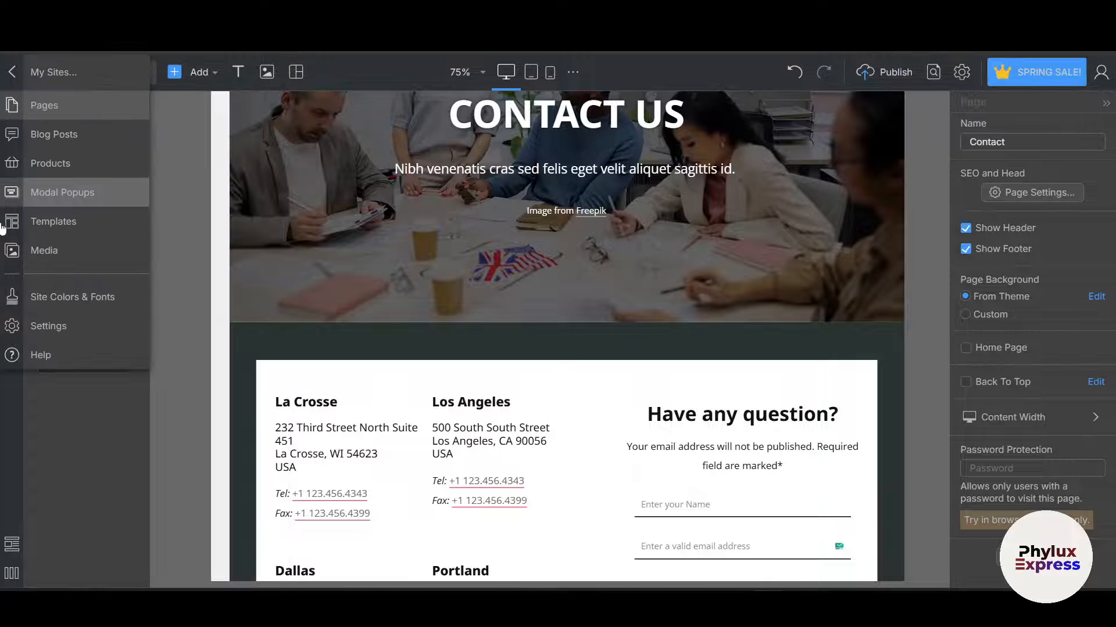
left_click(12, 224)
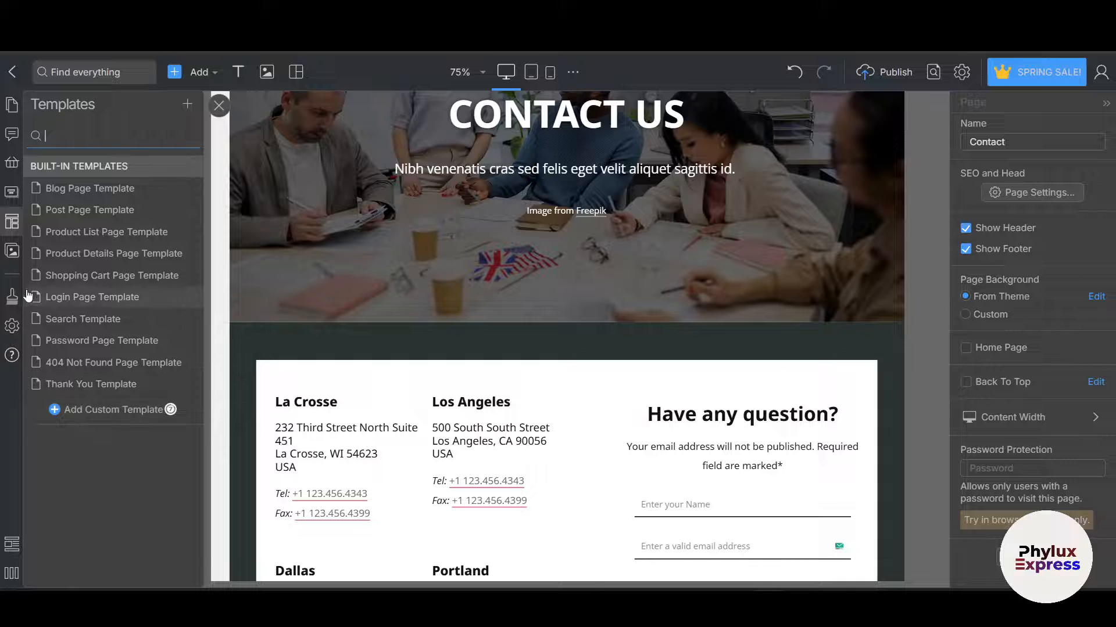
left_click(14, 256)
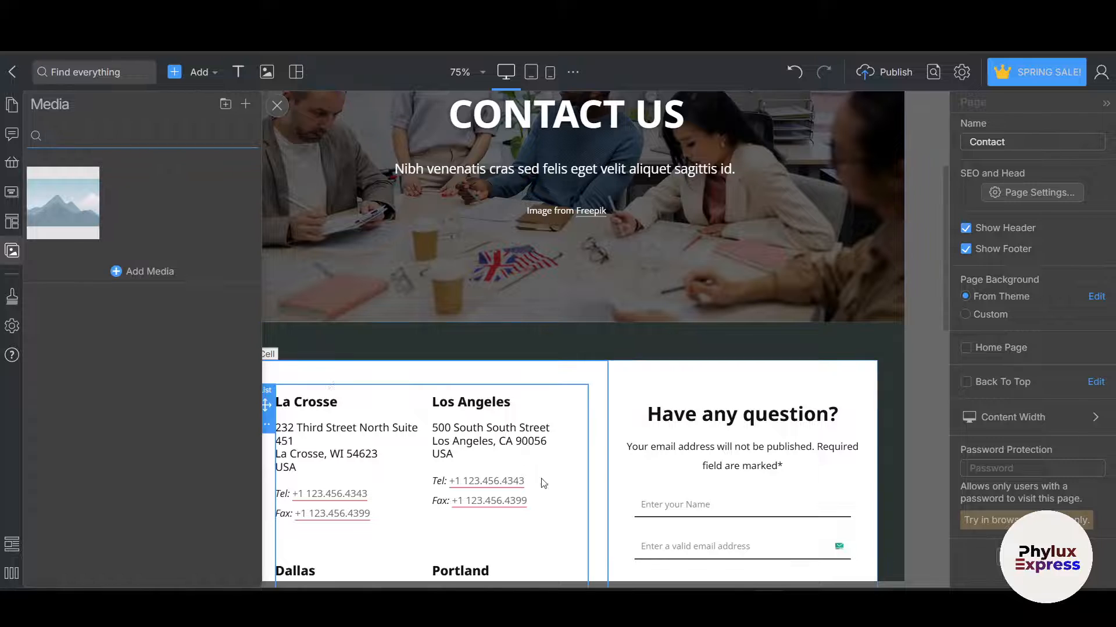
scroll(444, 442, "up", 5)
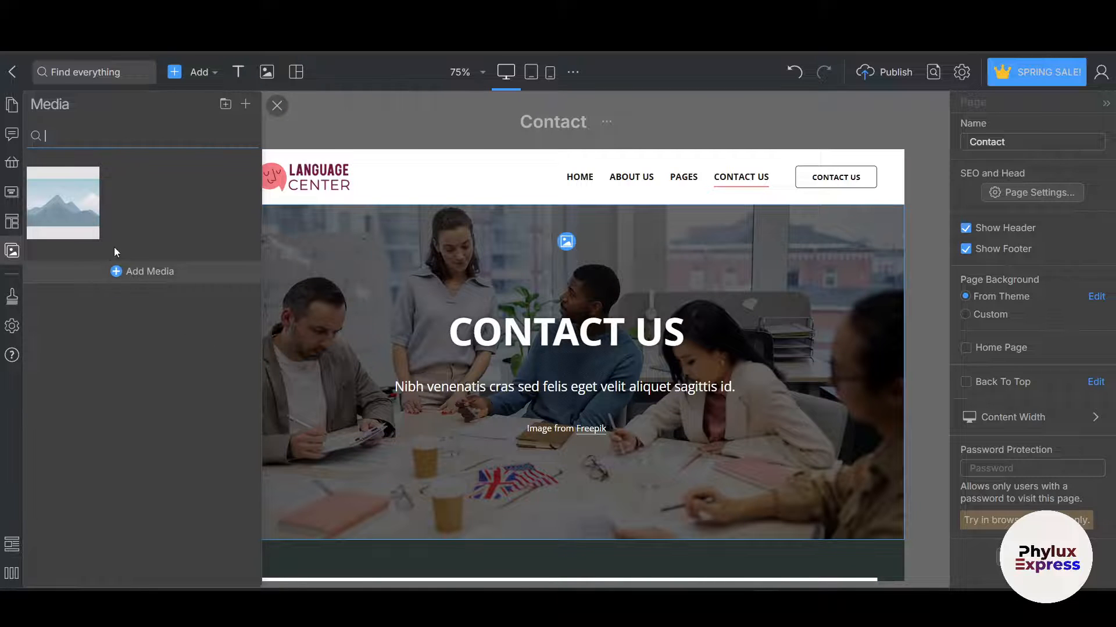
left_click(155, 271)
scroll(605, 329, "down", 3)
scroll(605, 323, "up", 5)
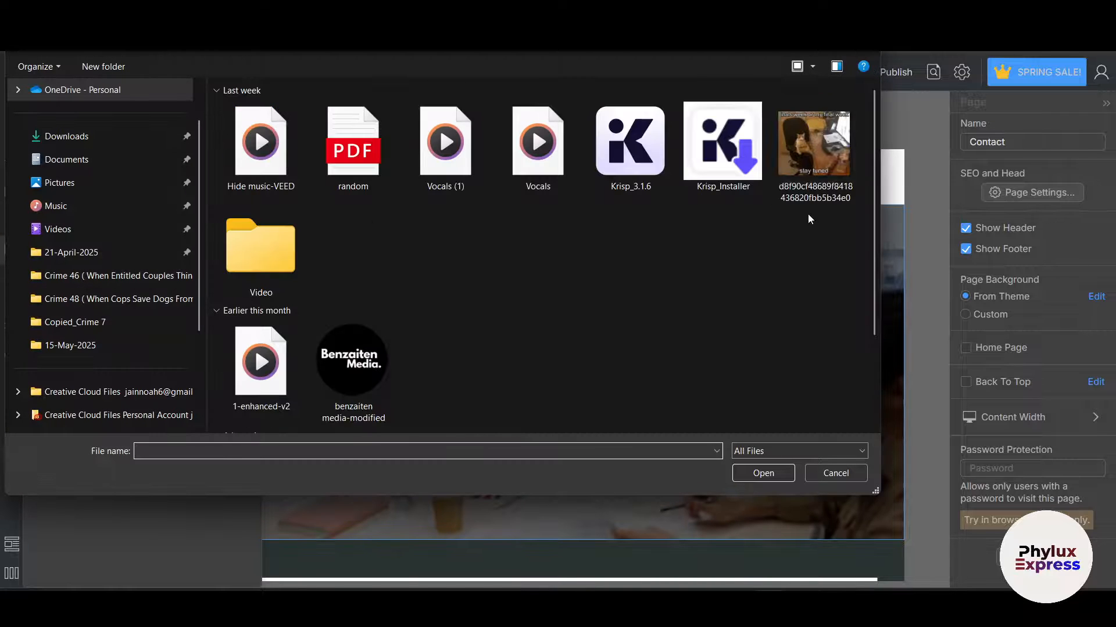
left_click(808, 213)
left_click(779, 473)
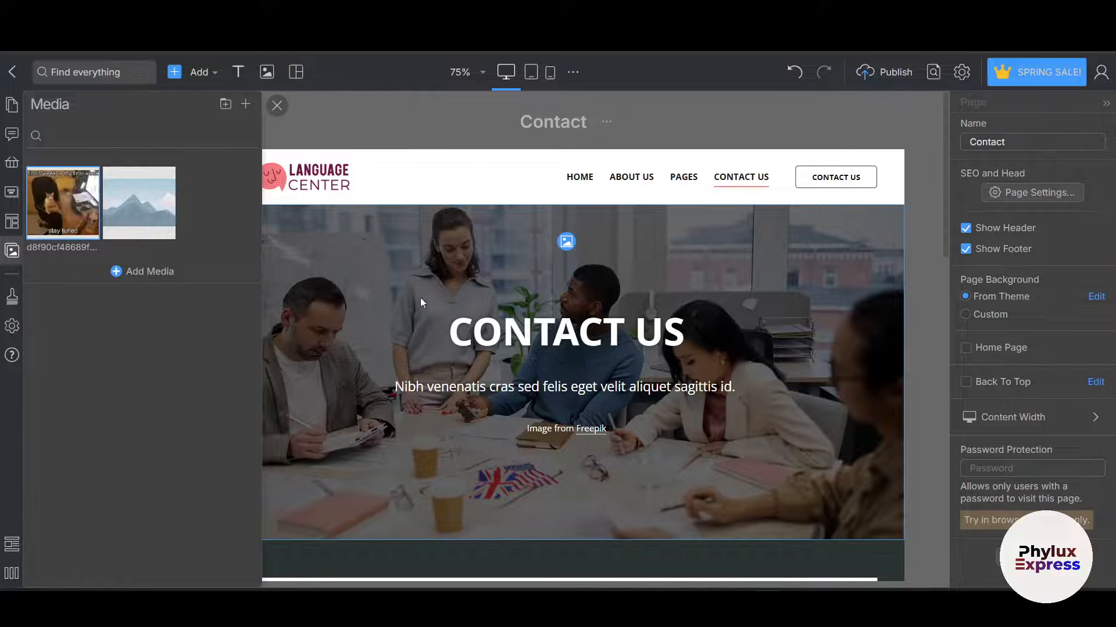
- Look through the site-wide colors and fonts options, the site settings, and the Edit Content Mode prompt without enabling it
mouse_move(11, 310)
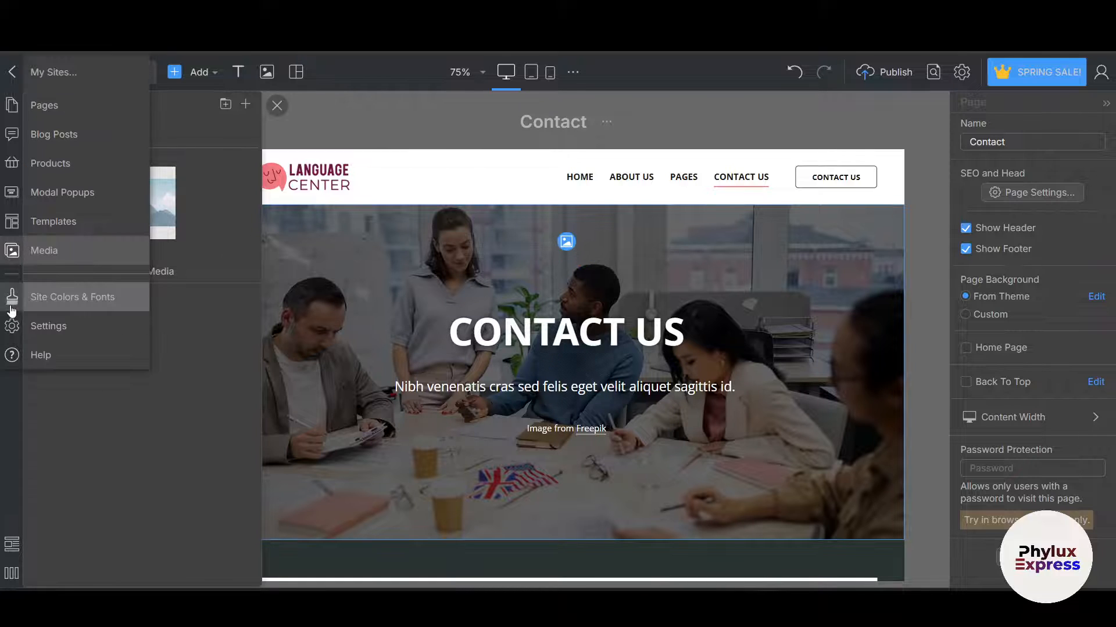
left_click(12, 310)
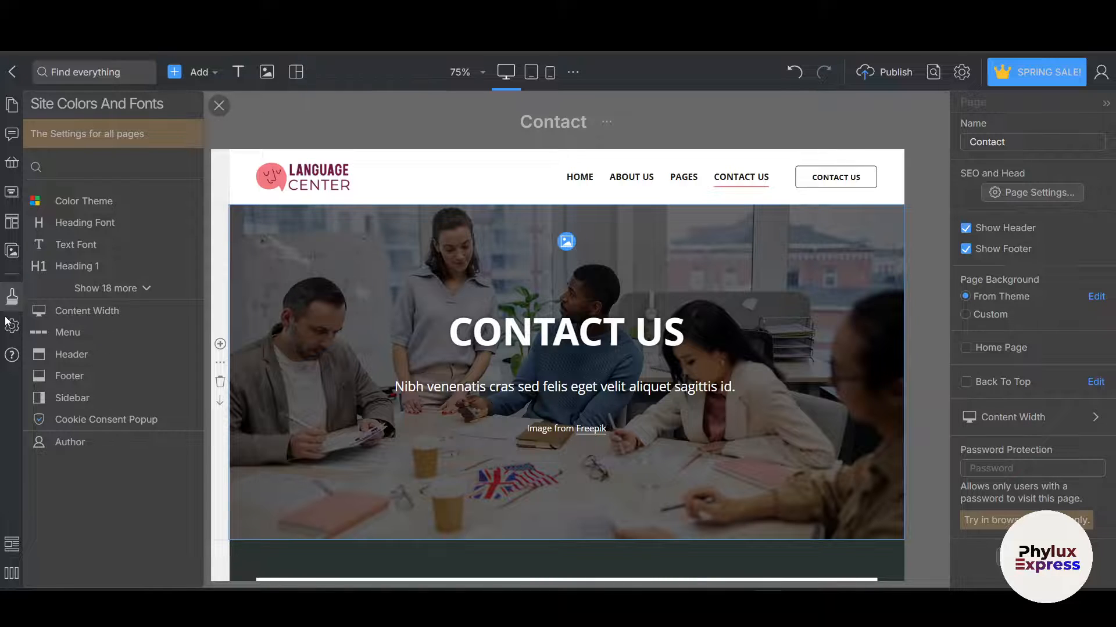
mouse_move(14, 327)
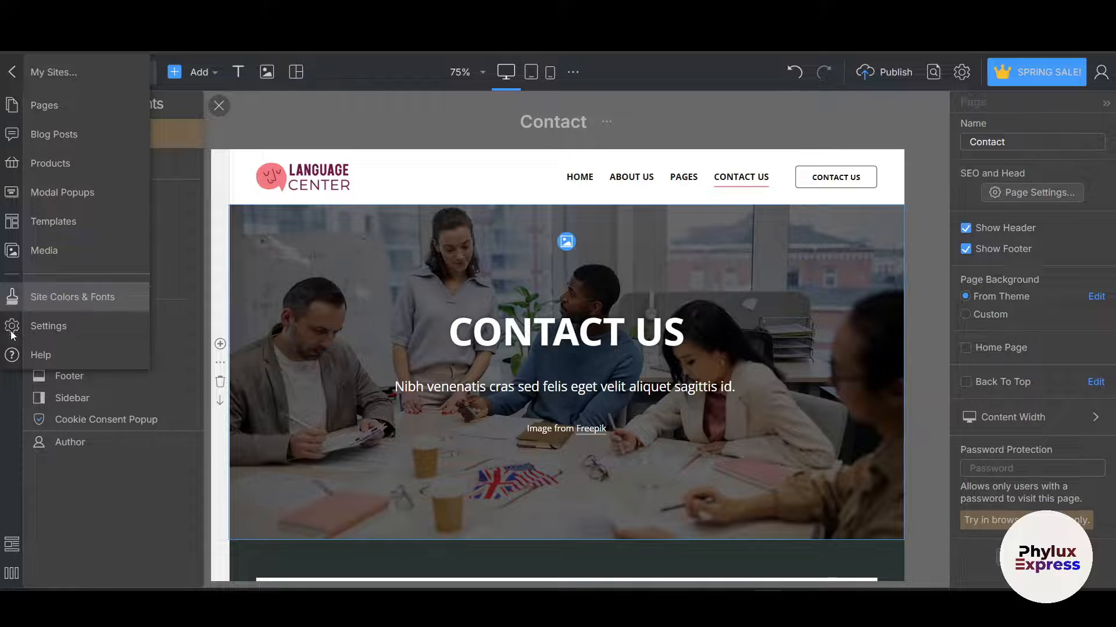
left_click(57, 324)
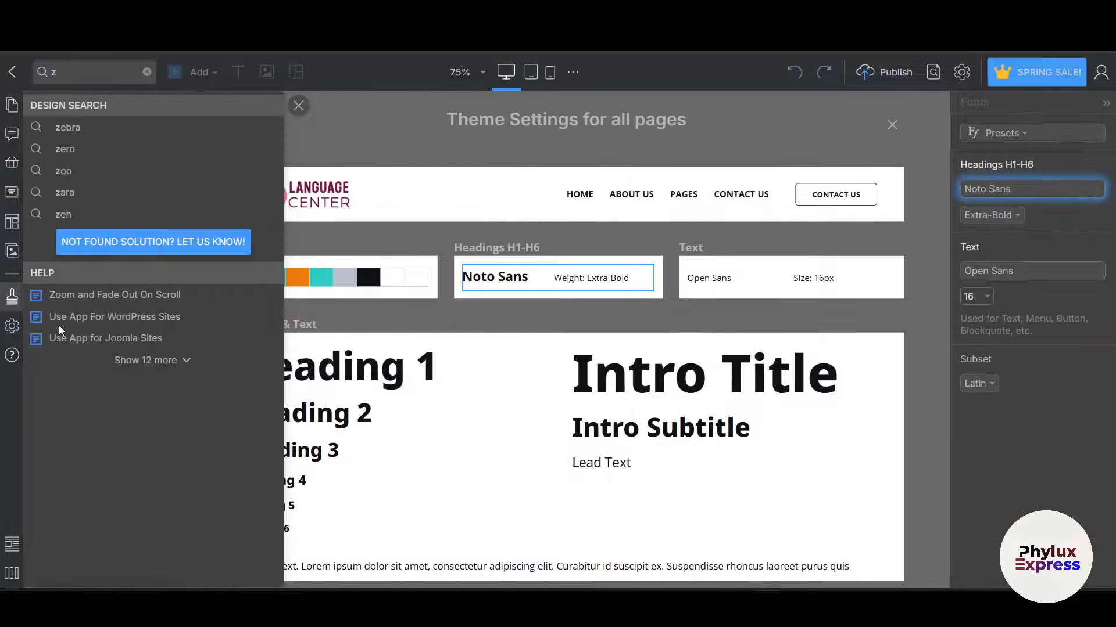
left_click(14, 328)
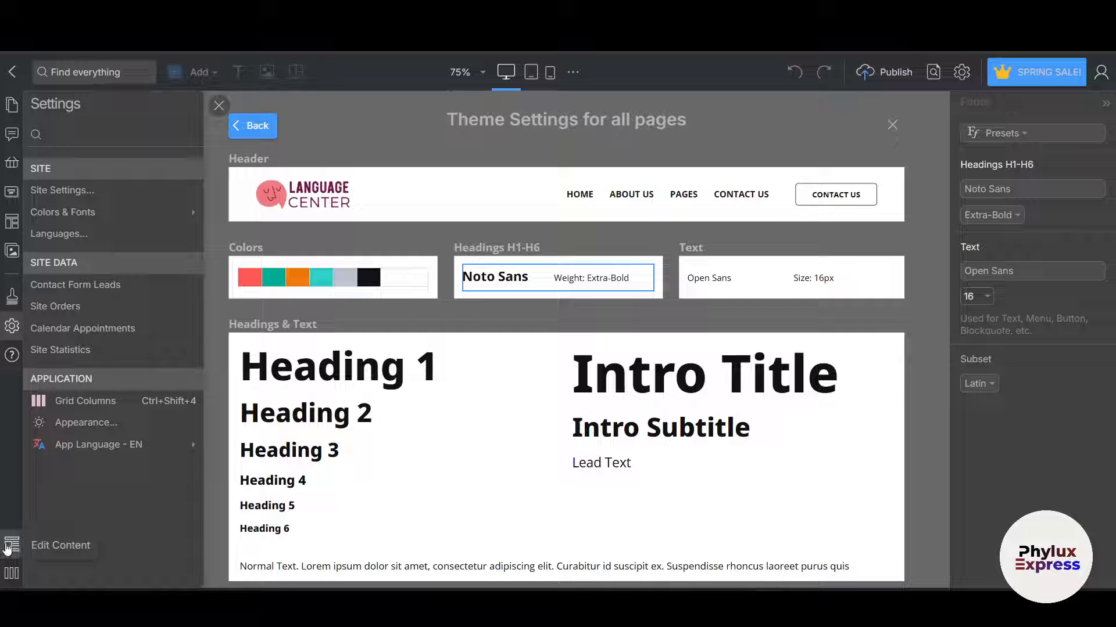
left_click(10, 546)
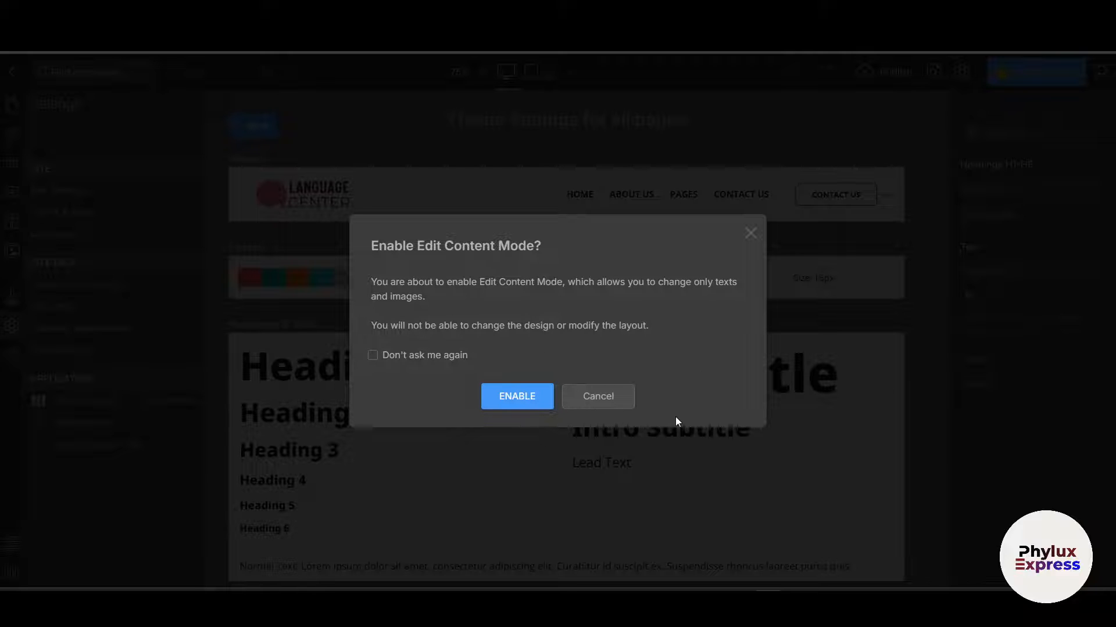
left_click(602, 400)
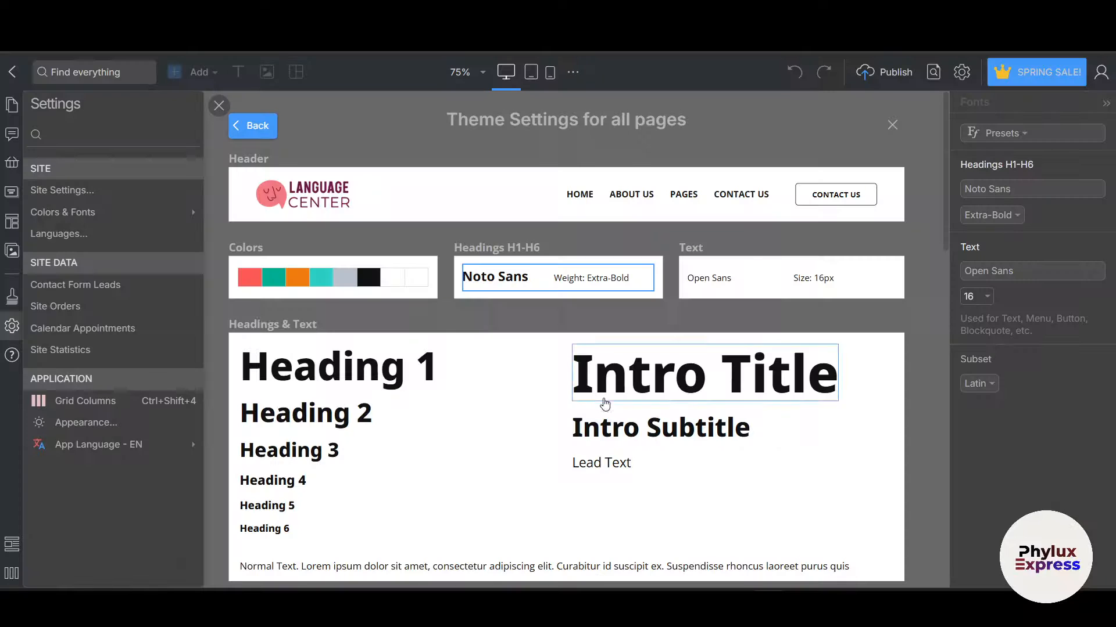
- Open the Home page from the site's list of pages and dismiss the stray design search
left_click(10, 112)
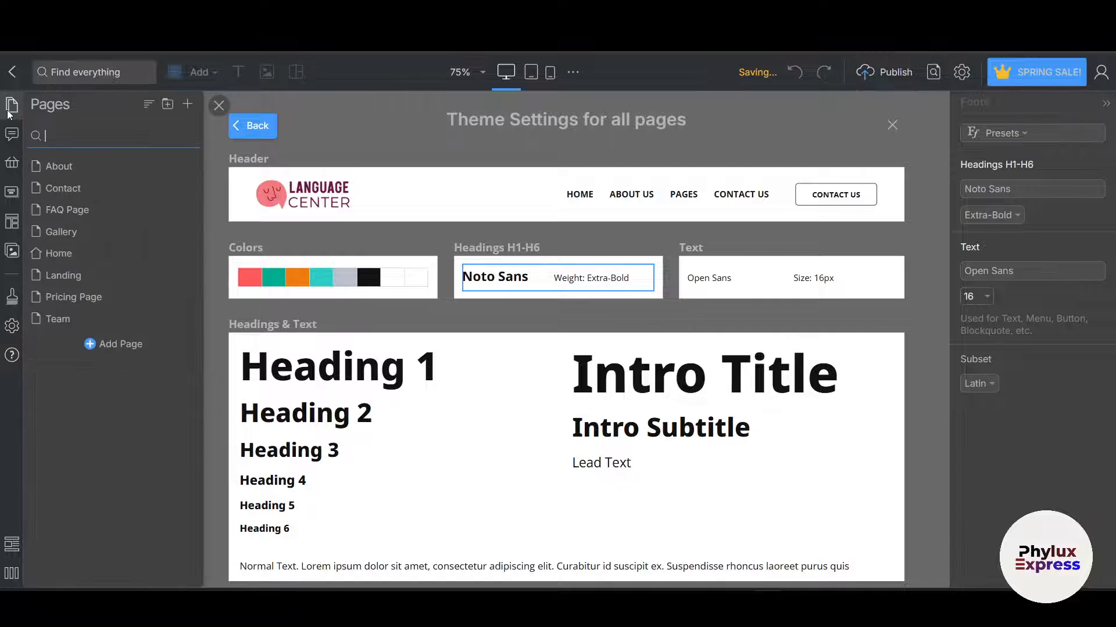
left_click(63, 252)
type("z")
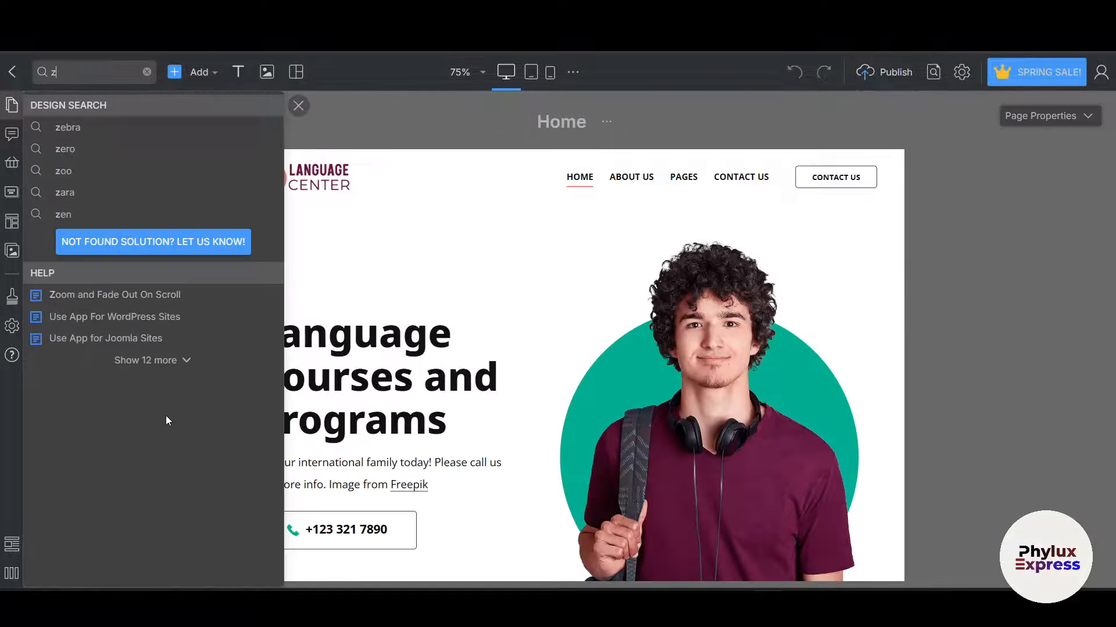
key("Escape")
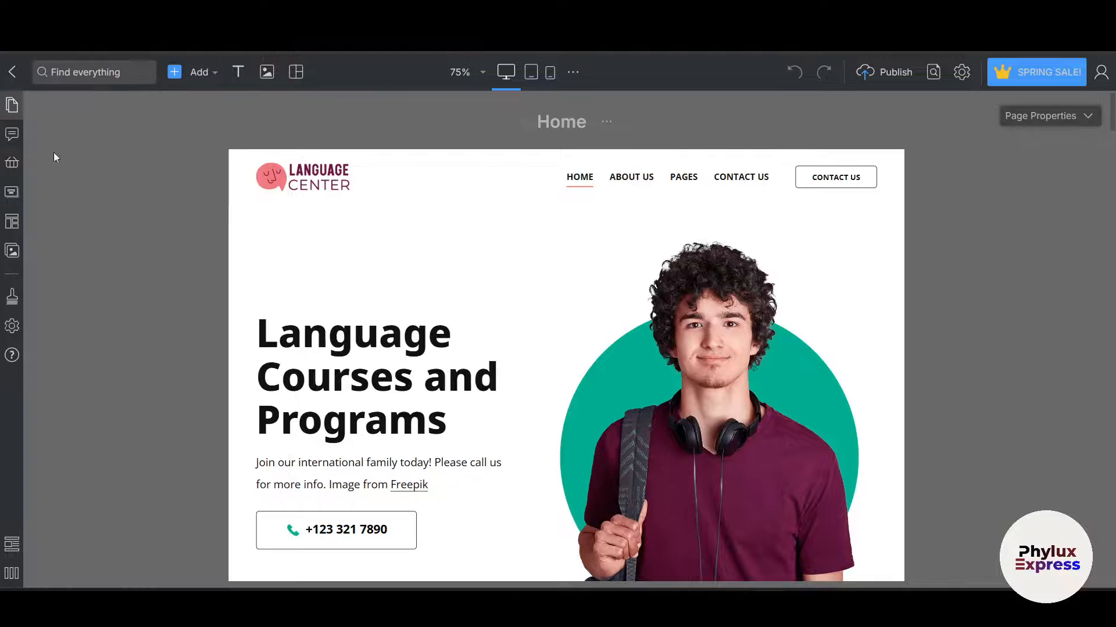
- Look through the kinds of elements that can be added to the page, including the text elements
left_click(197, 80)
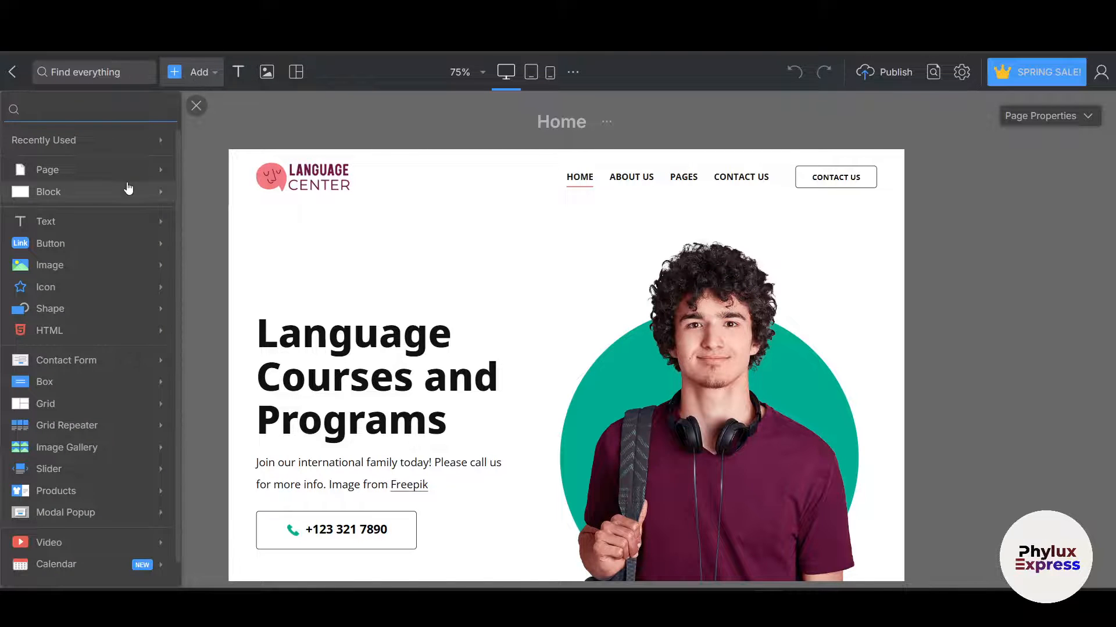
left_click(70, 224)
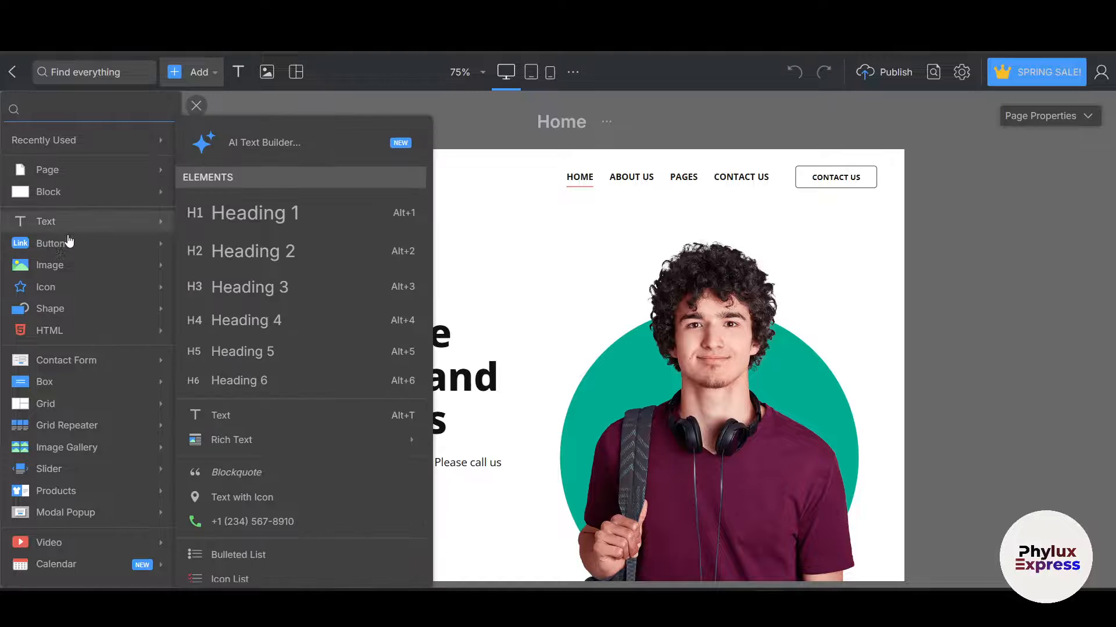
left_click(64, 263)
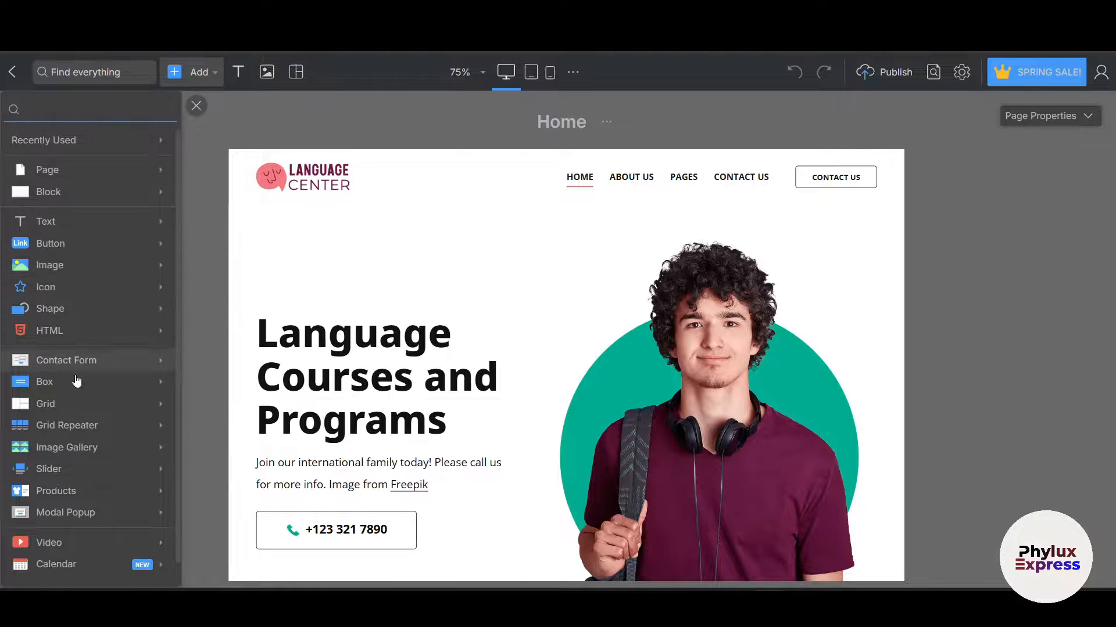
scroll(81, 465, "down", 1)
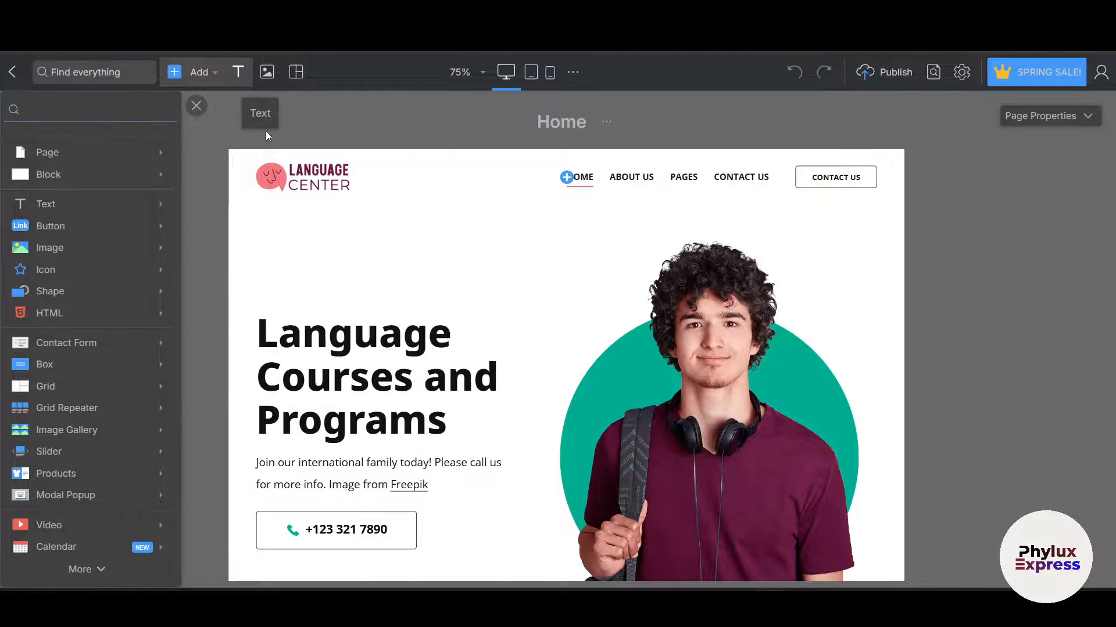
- Insert a text element at the base of the Home page's hero block and replace its sample text with "fasdfasdfasdfasdfddafsdf"
left_click(238, 71)
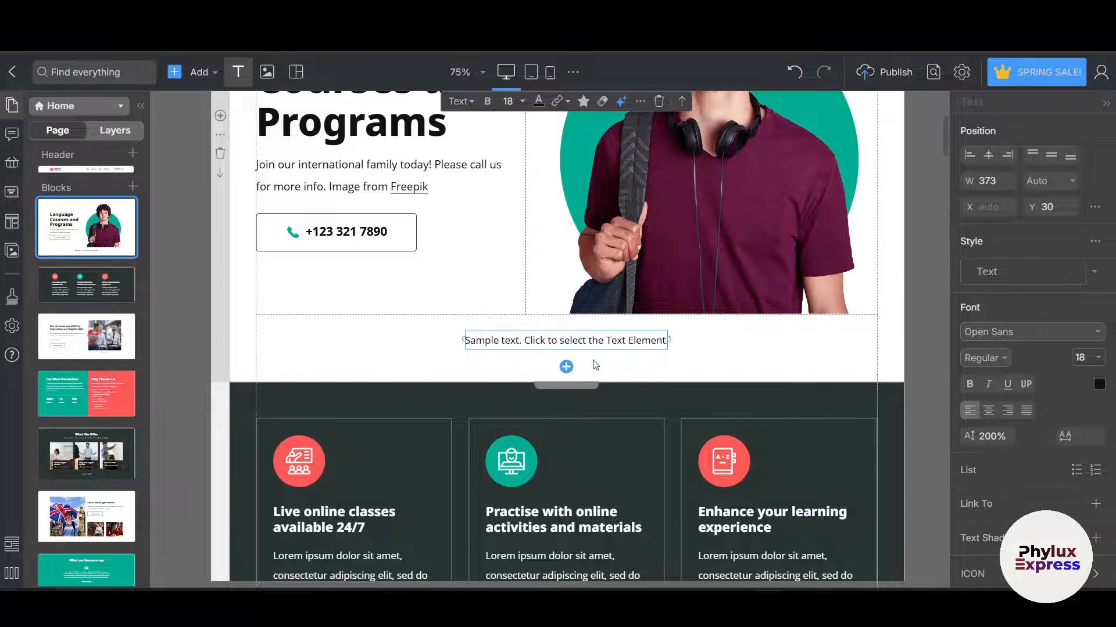
triple_click(619, 341)
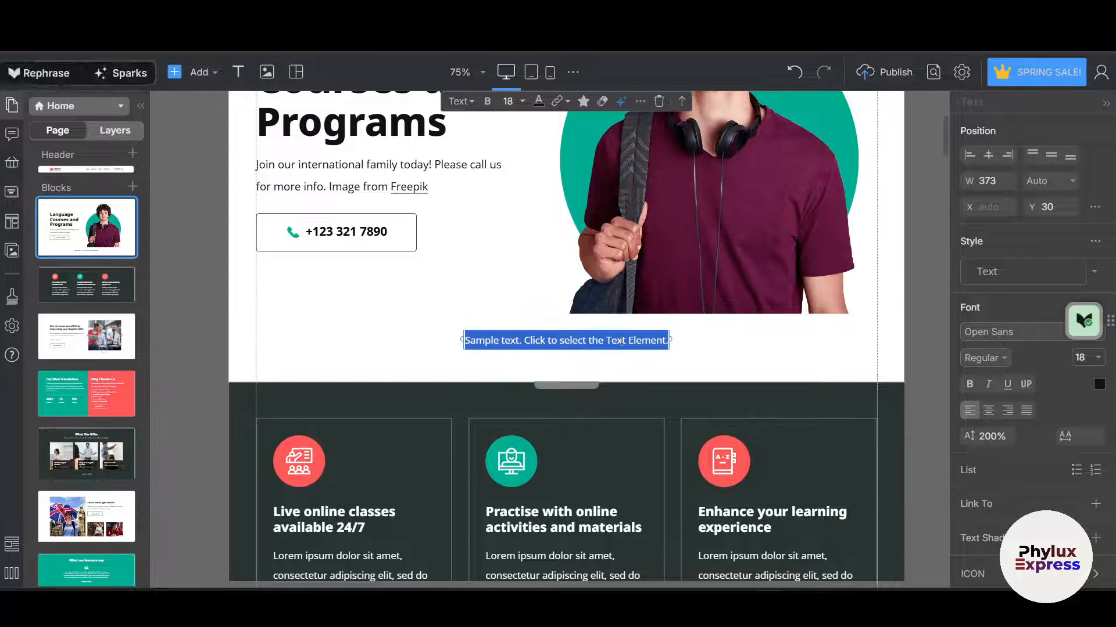
type("fasdfasdfasdfasdfd")
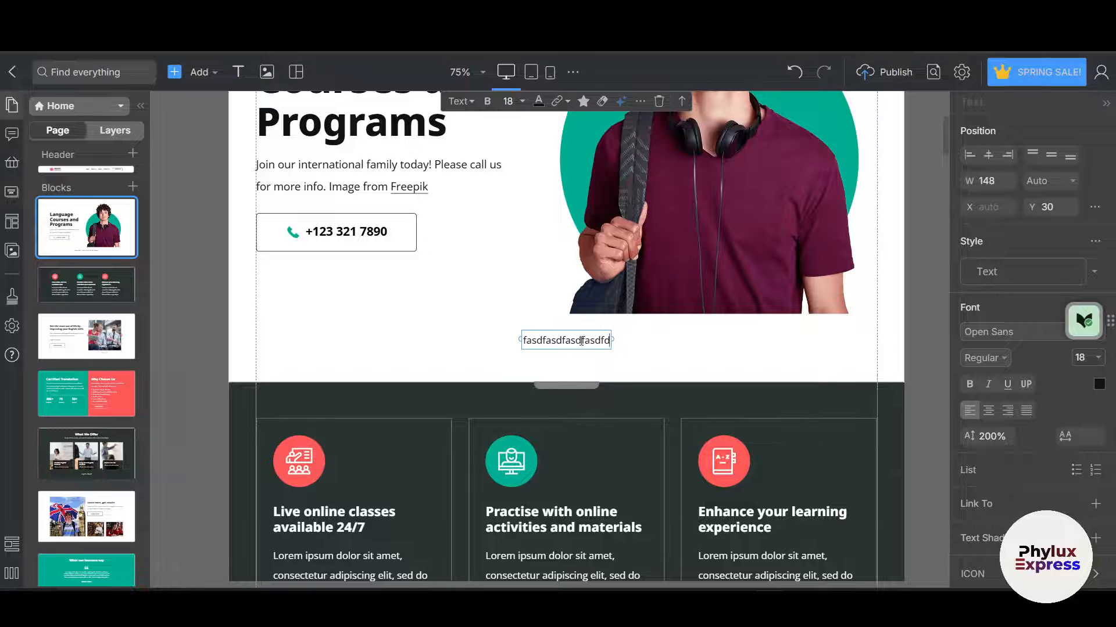
type("dafsdf")
- Clear the inserted text element and remove the "Language Courses and Programs" hero block that contains it
triple_click(561, 342)
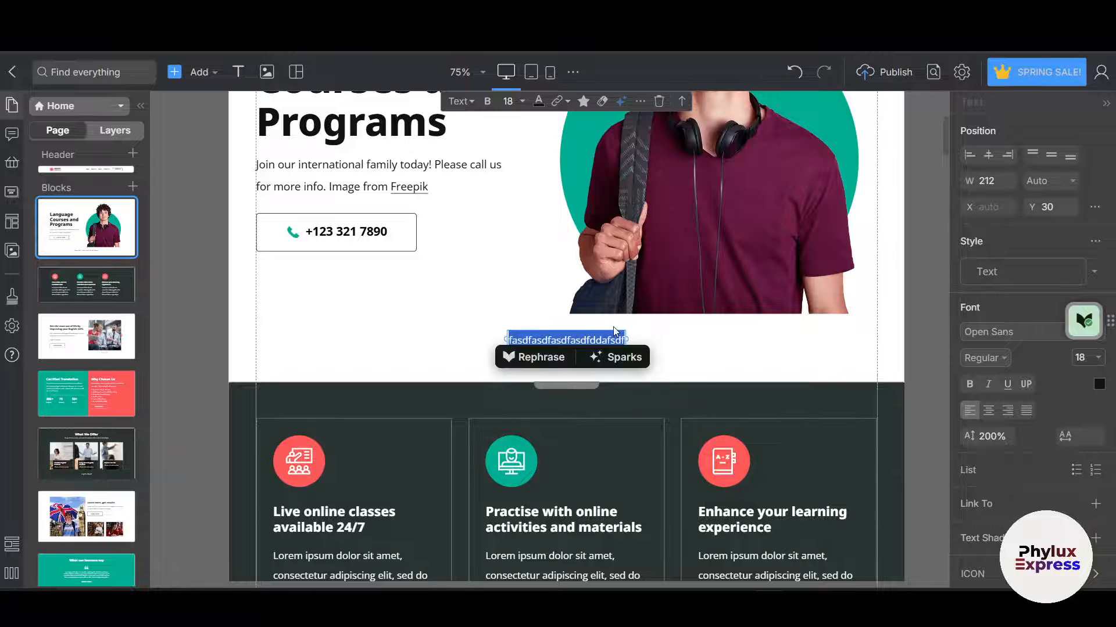
key("BackSpace")
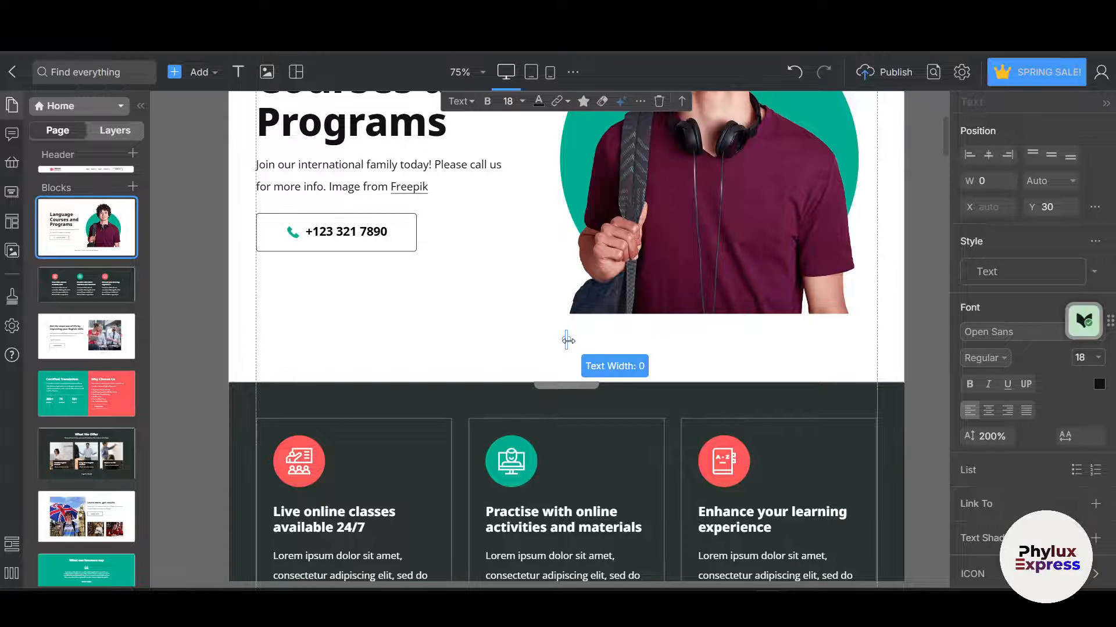
right_click(568, 343)
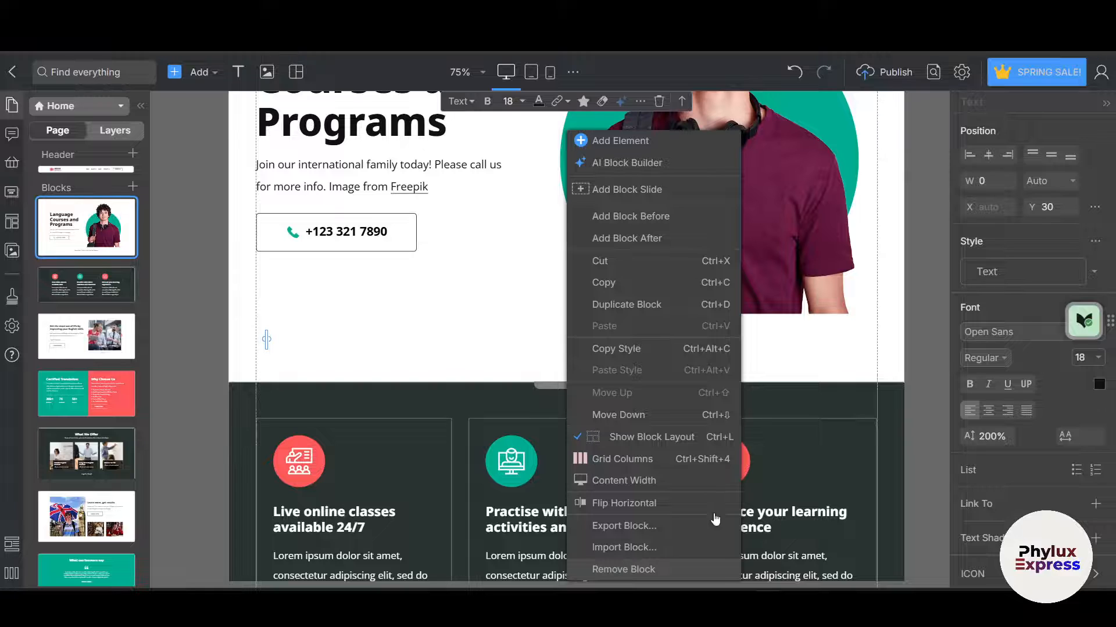
left_click(654, 571)
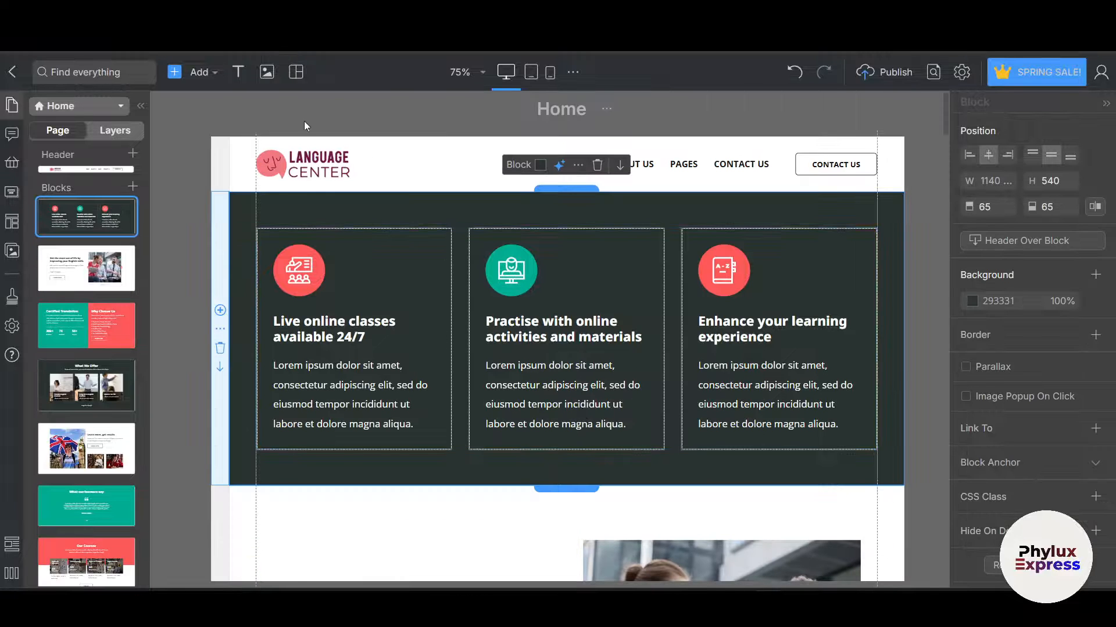
- Insert the red cardinal photo from Pixabay into the dark block with three feature boxes, and delete it again
left_click(267, 74)
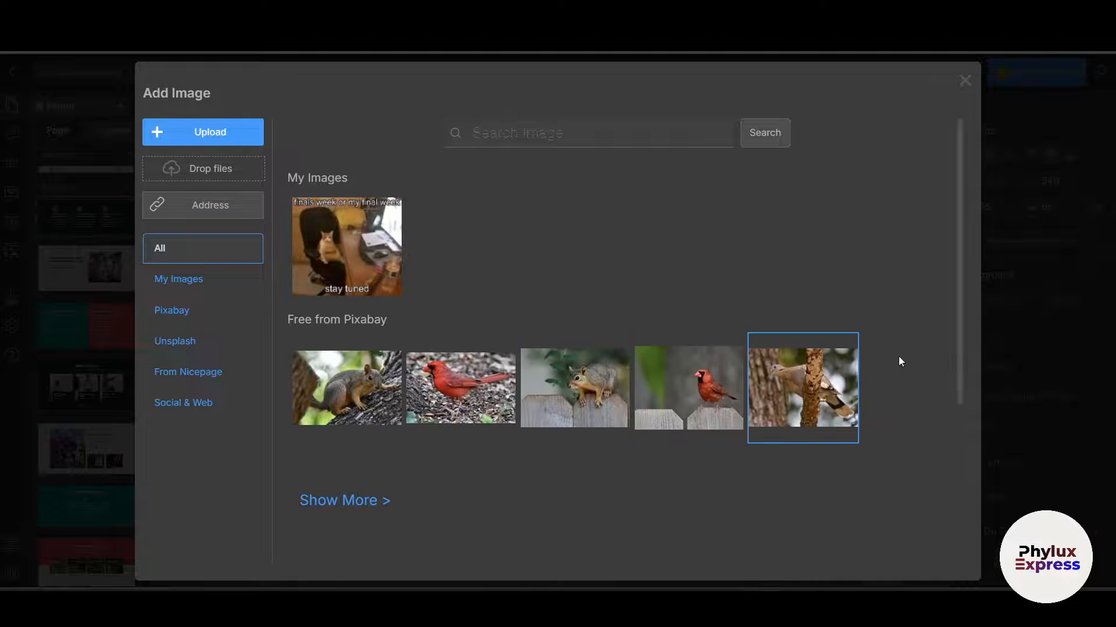
left_click(471, 394)
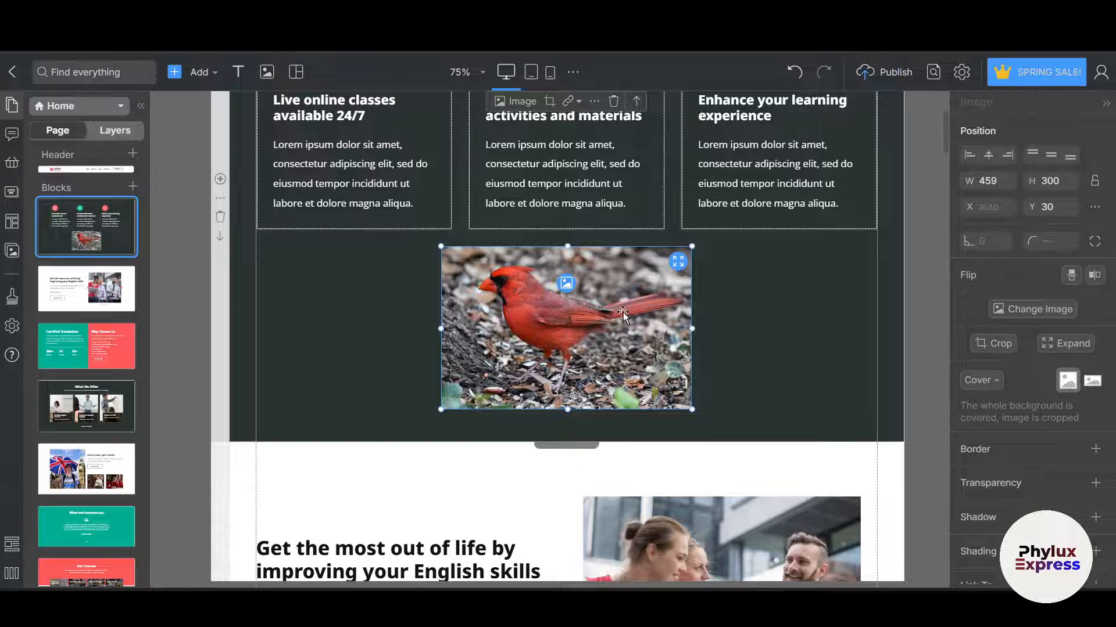
right_click(601, 317)
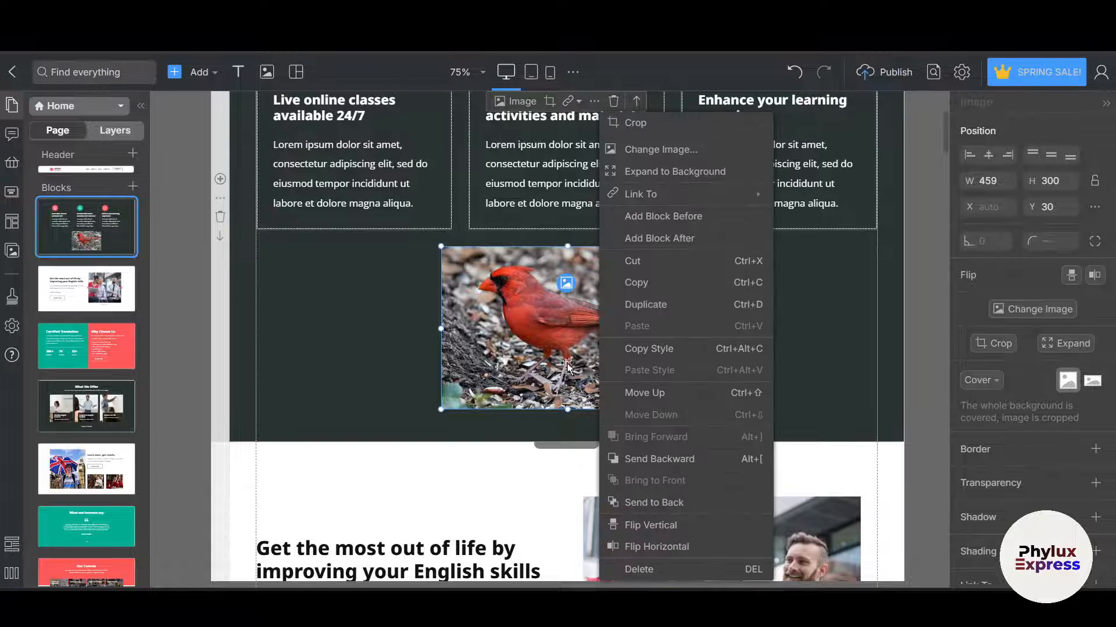
left_click(639, 569)
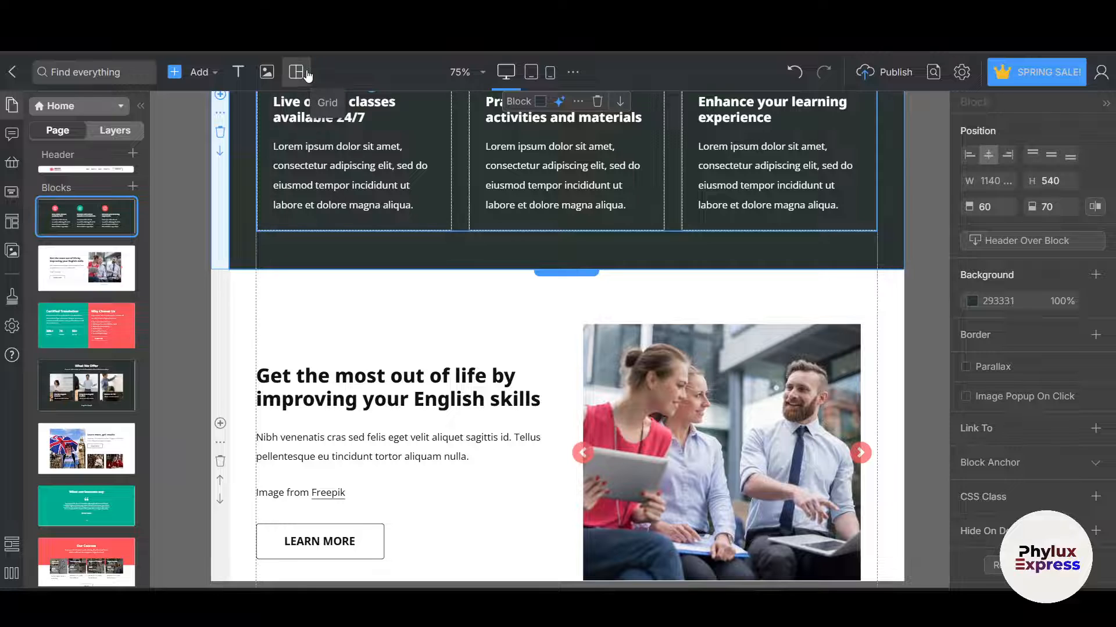
- Check the Home page's layout in tablet and phone views, and return to the desktop view
left_click(366, 280)
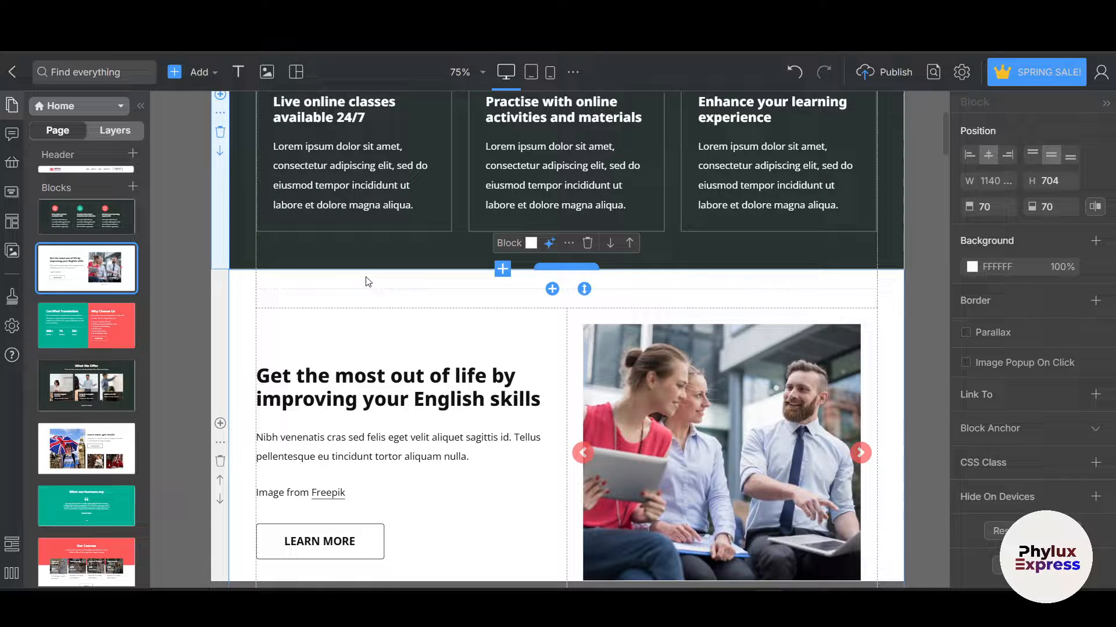
left_click(534, 80)
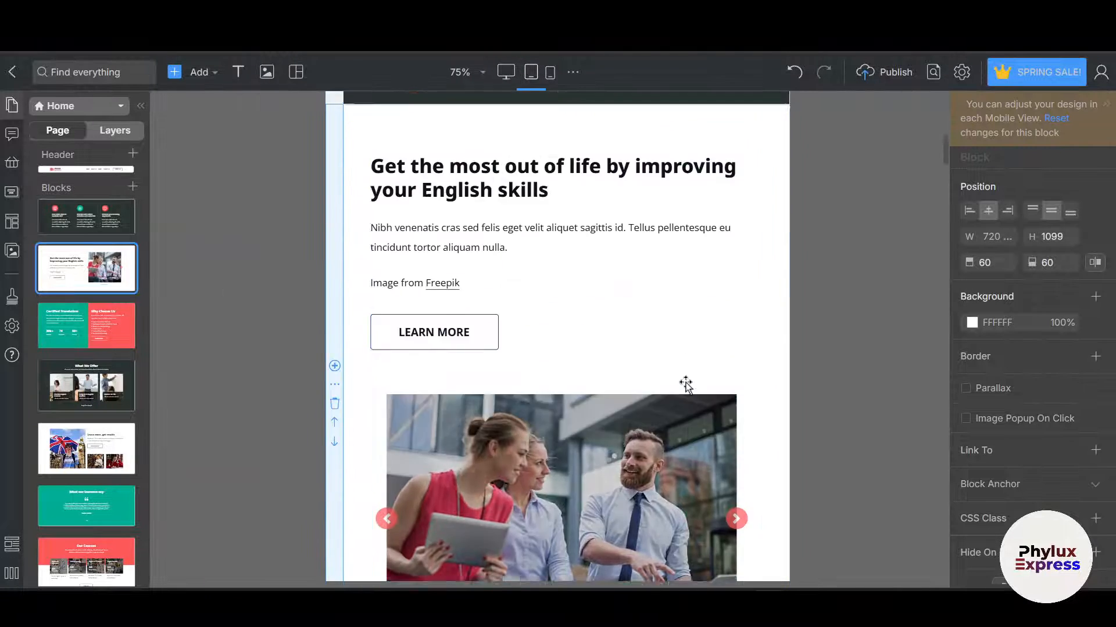
scroll(686, 385, "up", 10)
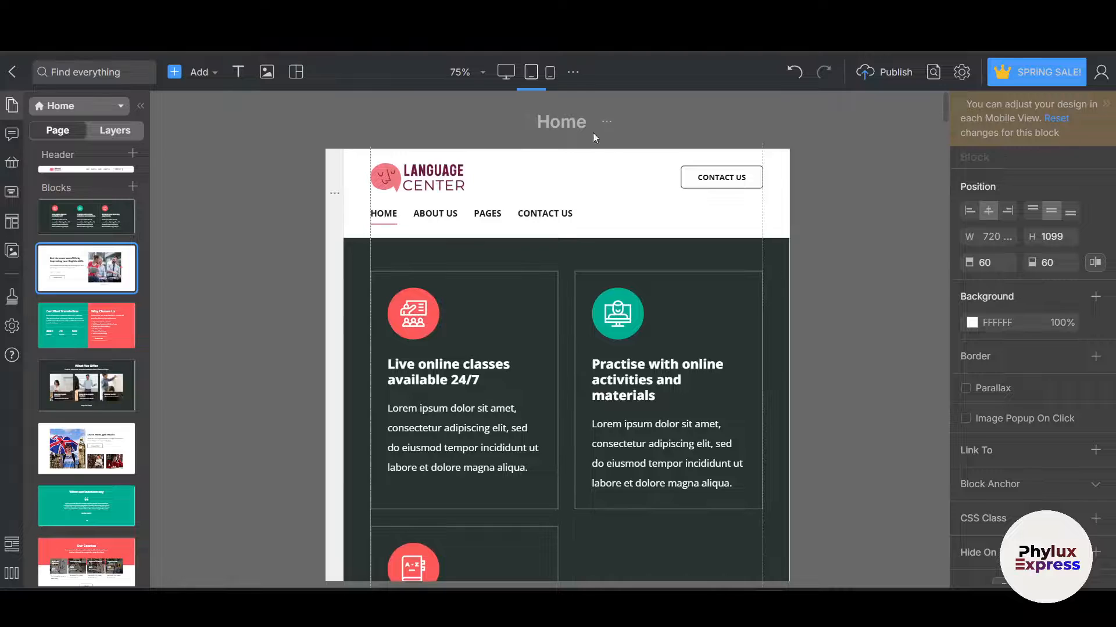
left_click(553, 73)
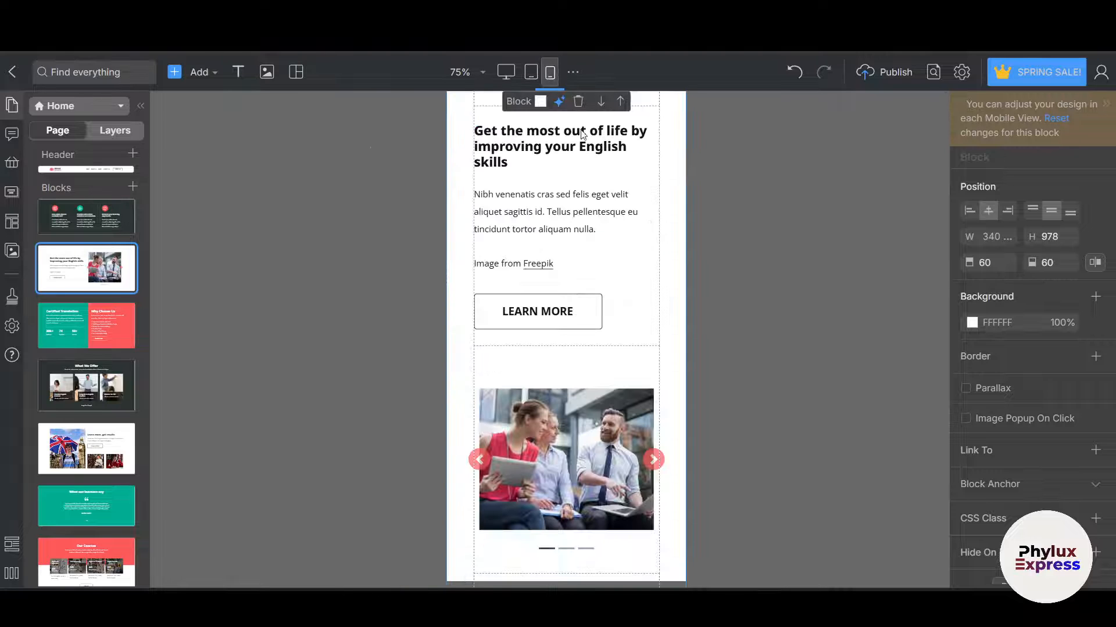
scroll(674, 325, "up", 5)
scroll(671, 325, "up", 5)
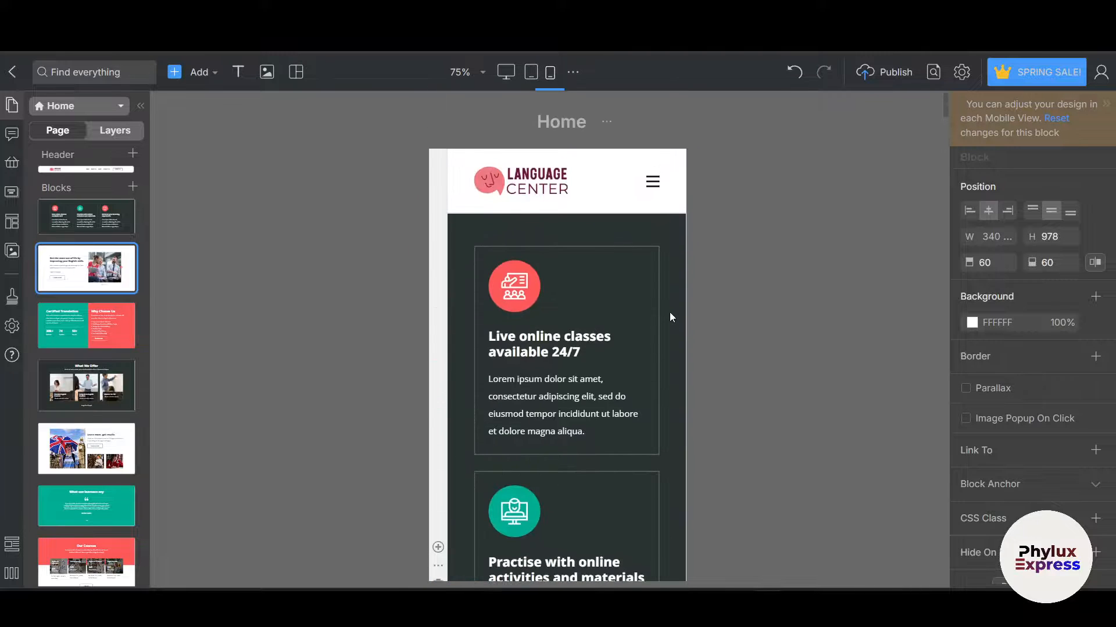
left_click(512, 73)
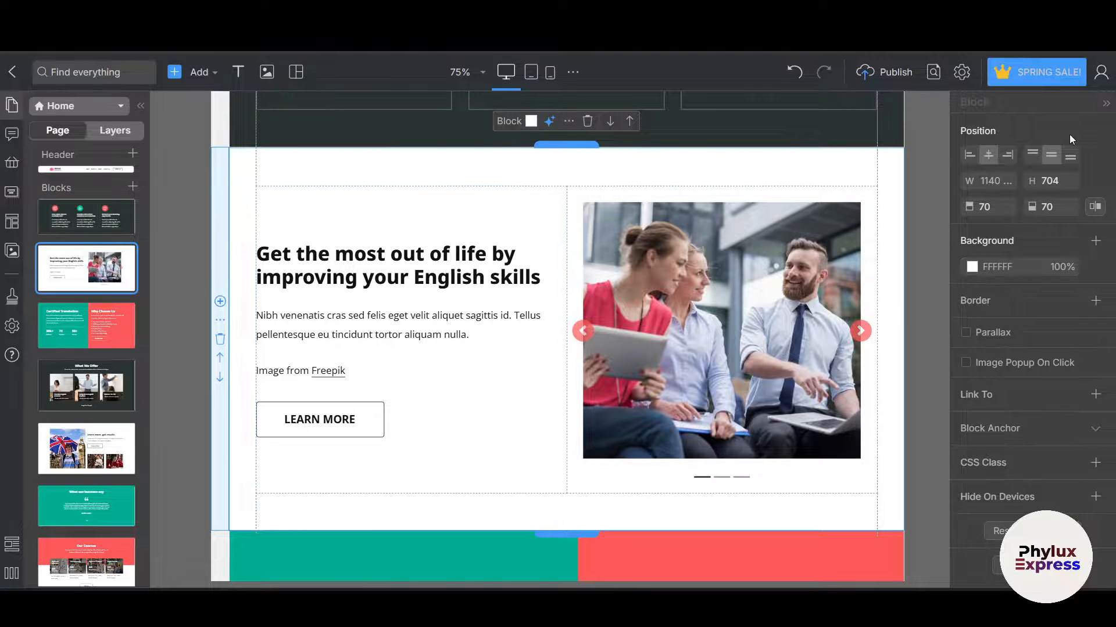
- Select the heading "Get the most out of life by improving your English skills" and review its text properties
left_click(384, 284)
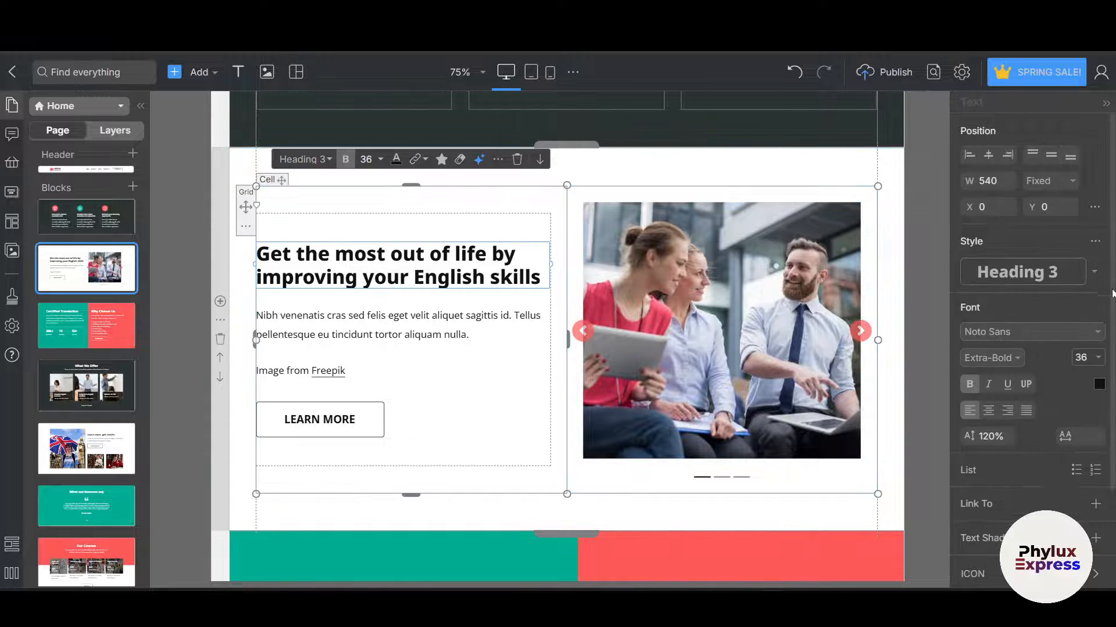
left_click(424, 277)
triple_click(472, 255)
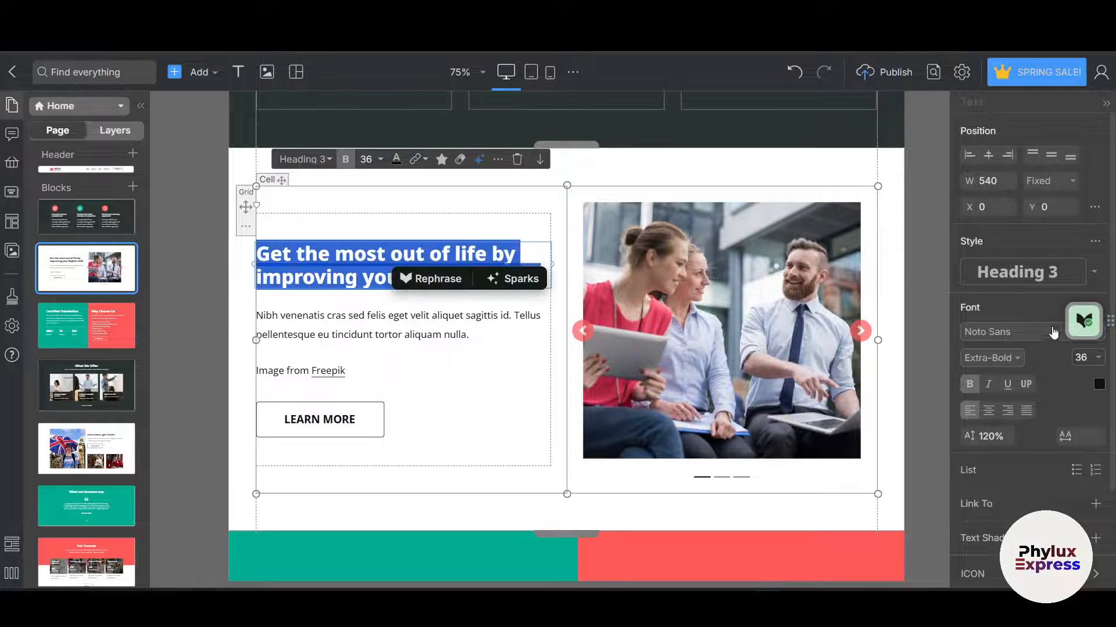
scroll(1033, 430, "down", 2)
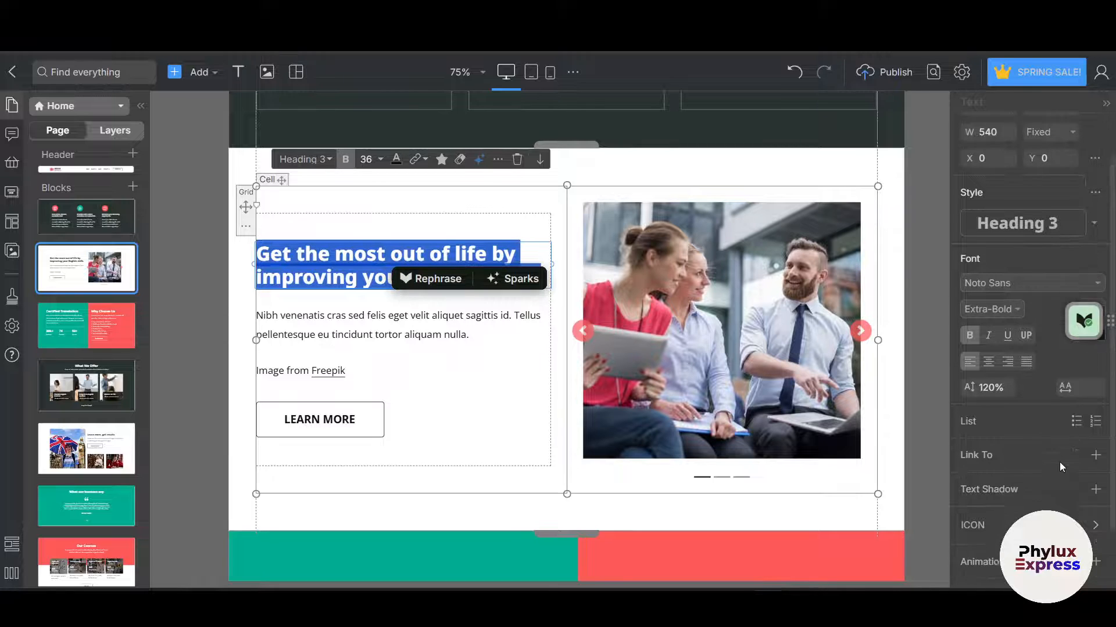
scroll(1040, 463, "up", 2)
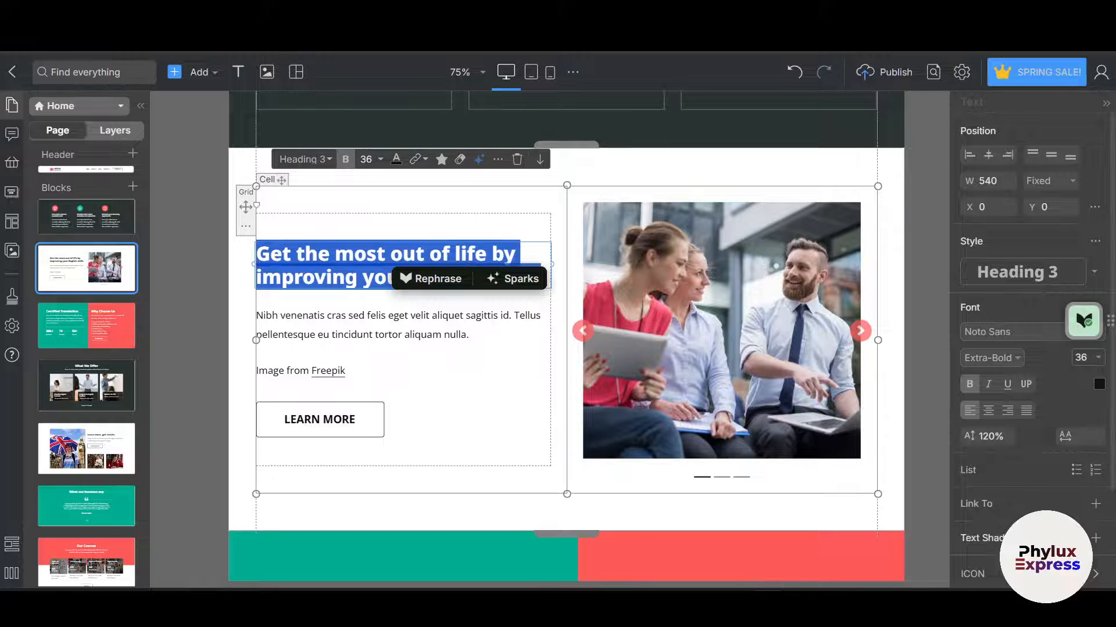
- Examine the heading's remaining text properties, the image gallery's properties and the upper part of the Home page
scroll(1010, 405, "down", 1)
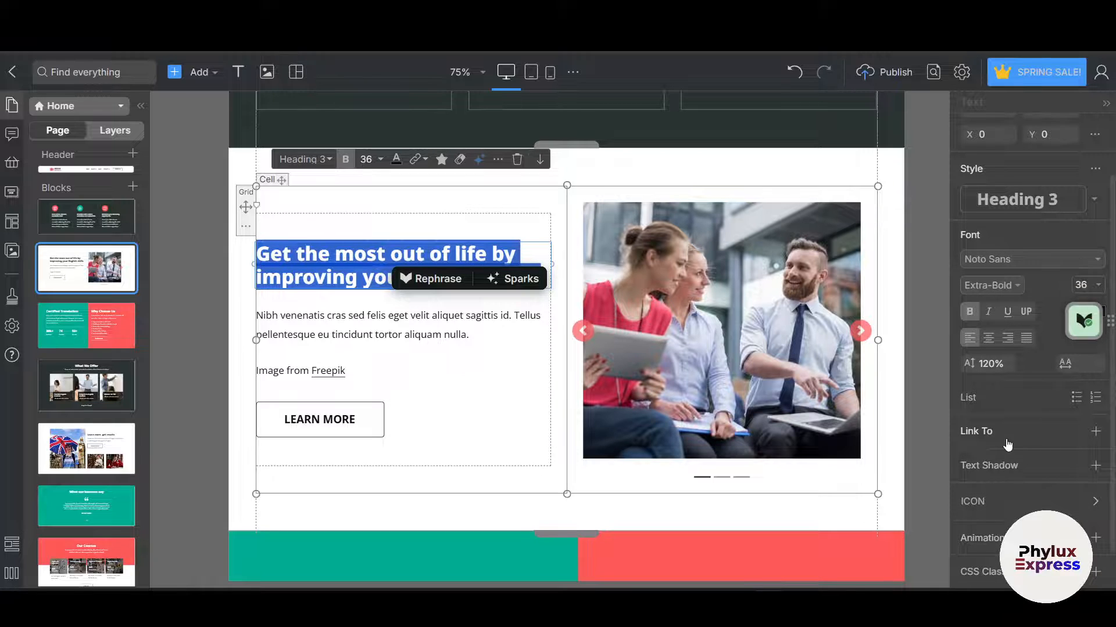
scroll(1008, 479, "down", 1)
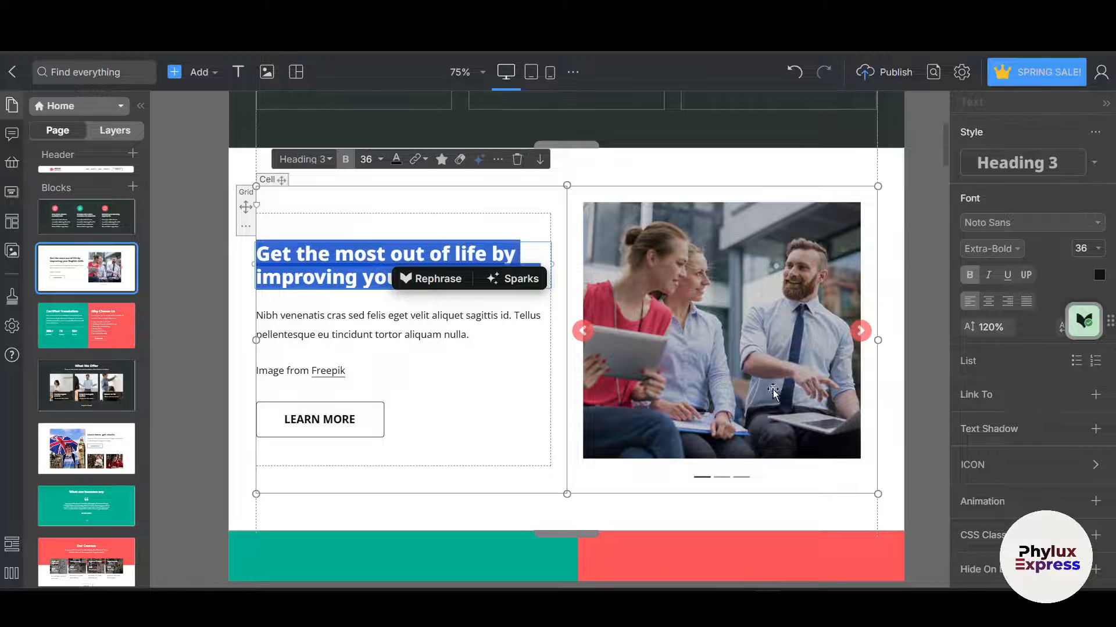
left_click(868, 275)
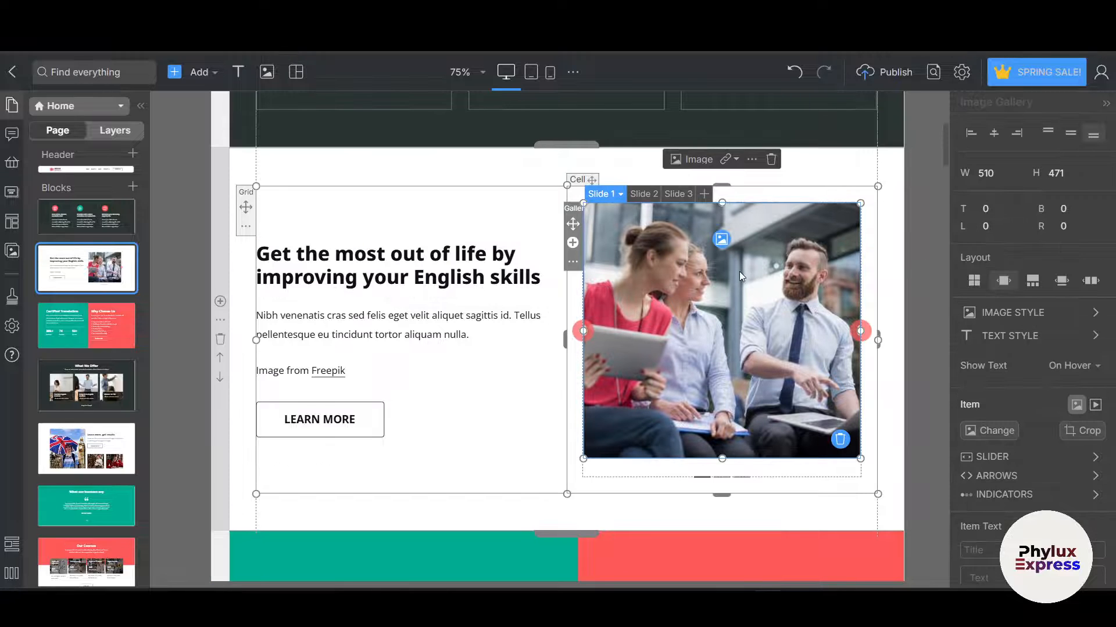
scroll(911, 245, "up", 6)
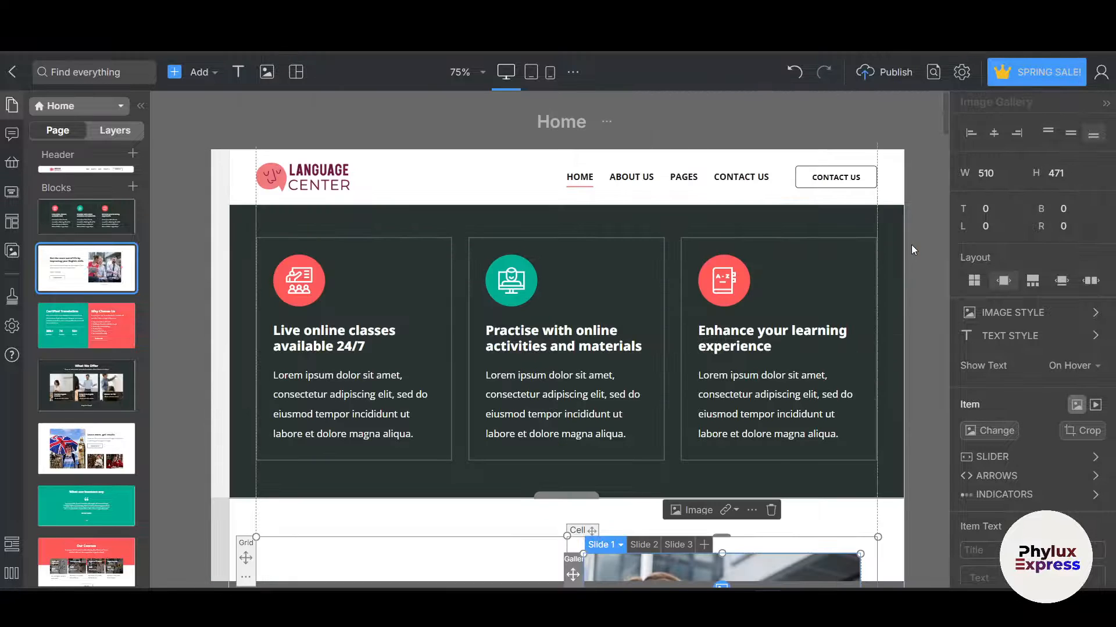
left_click(912, 246)
scroll(459, 400, "down", 1)
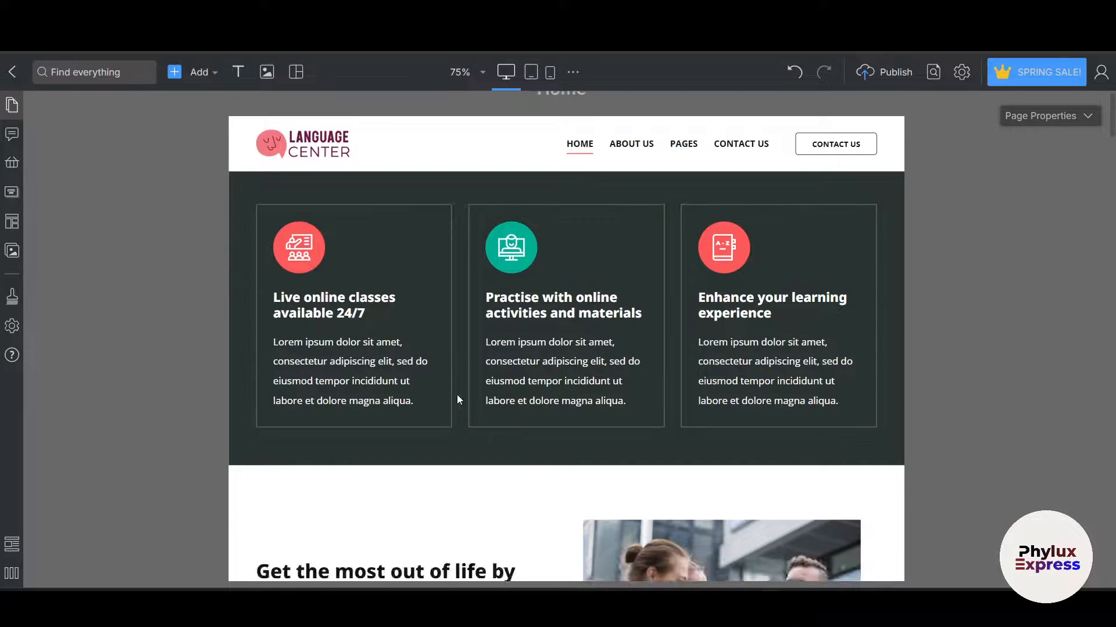
scroll(458, 396, "down", 4)
scroll(468, 386, "up", 5)
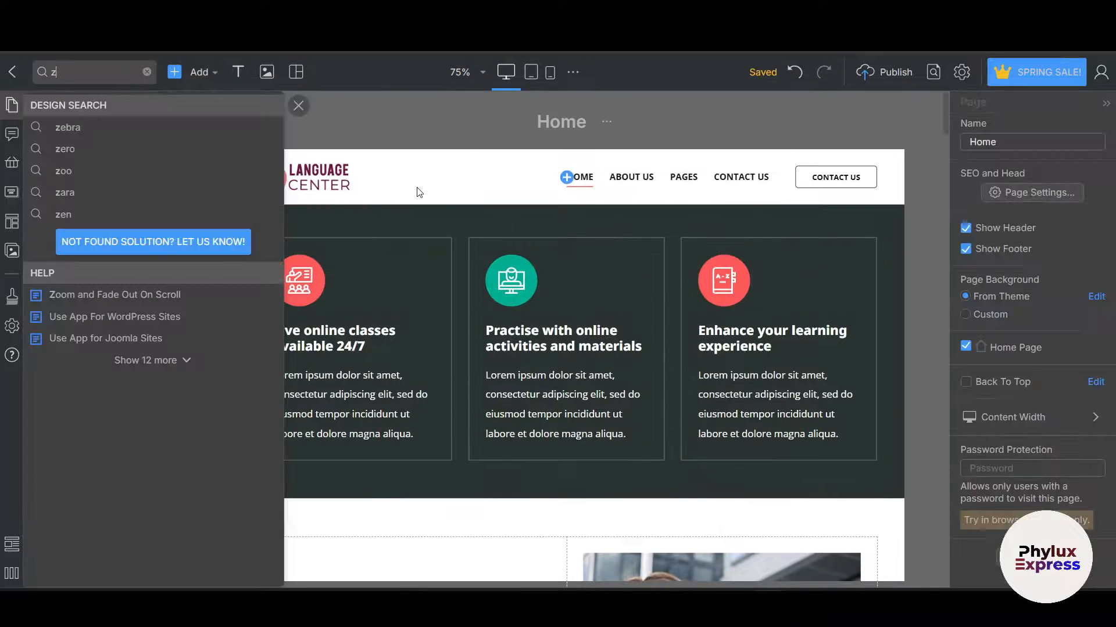
left_click(87, 143)
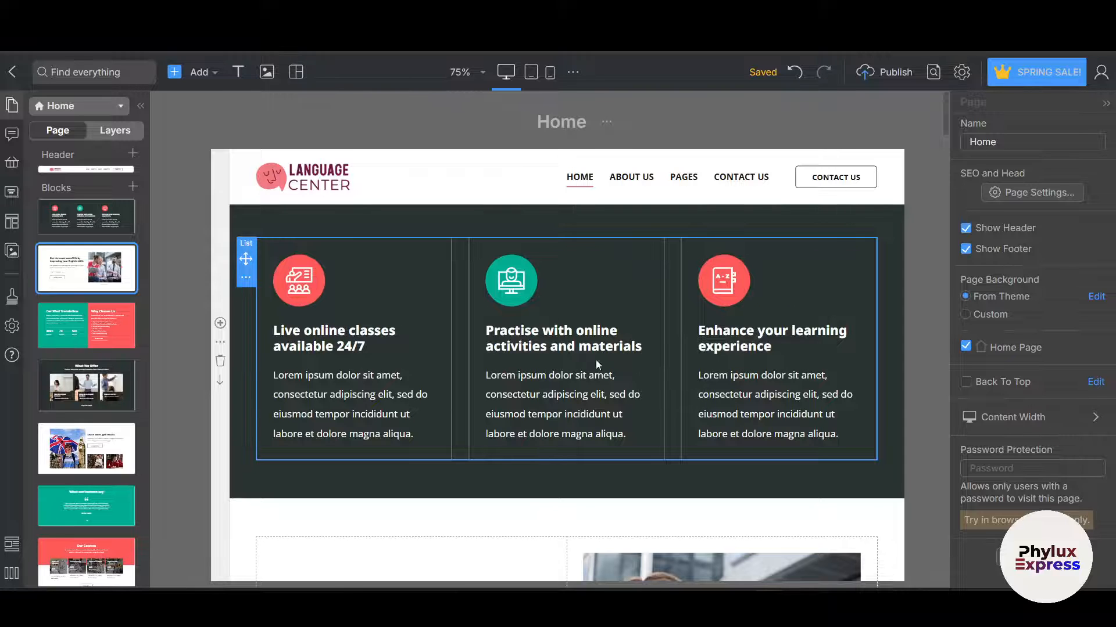
- Insert the Split block design with three icon-and-text items beside an office photo above the dark feature block
scroll(553, 523, "down", 4)
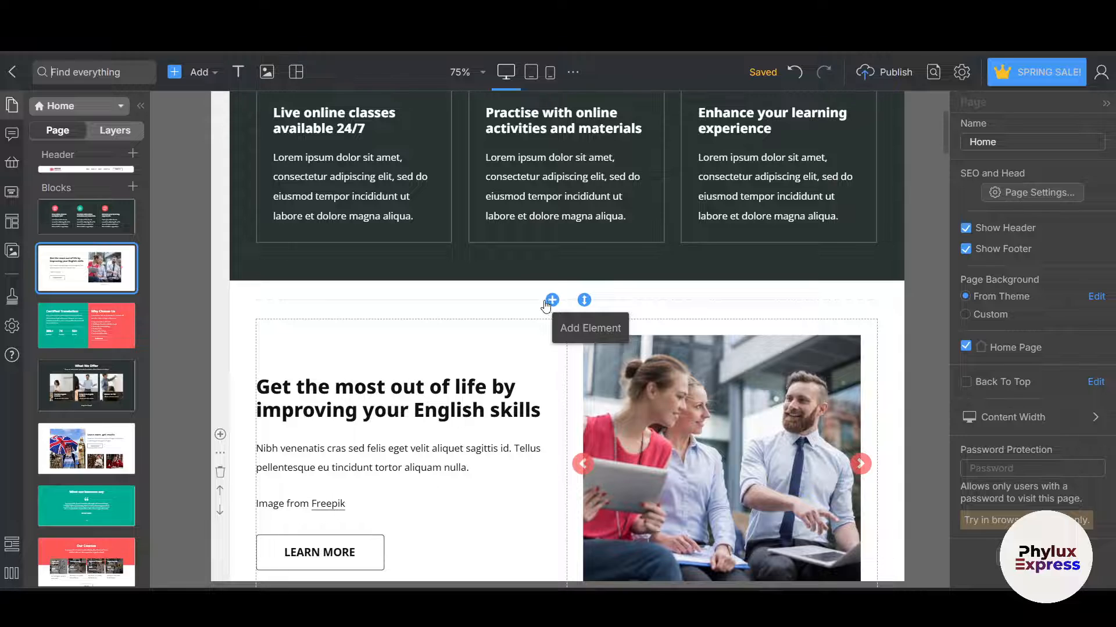
left_click(552, 299)
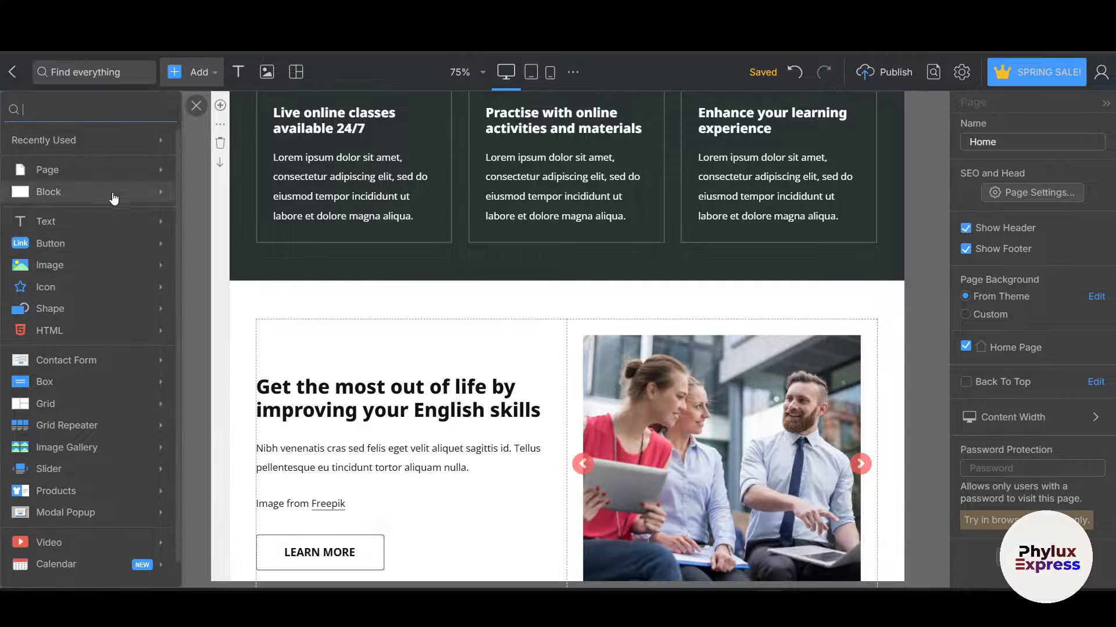
mouse_move(134, 185)
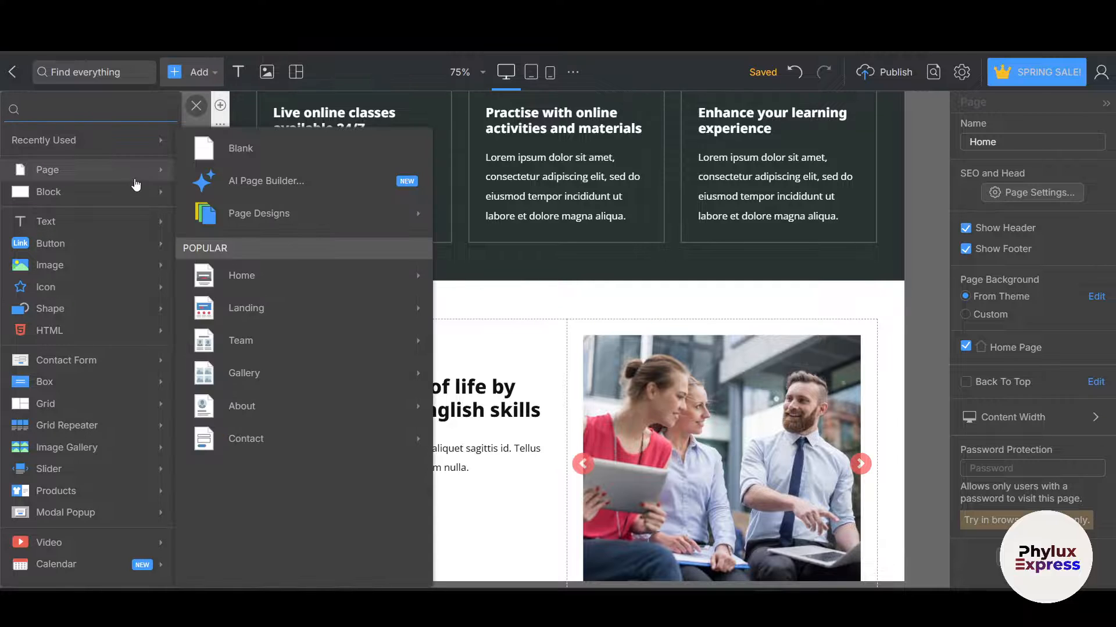
mouse_move(99, 197)
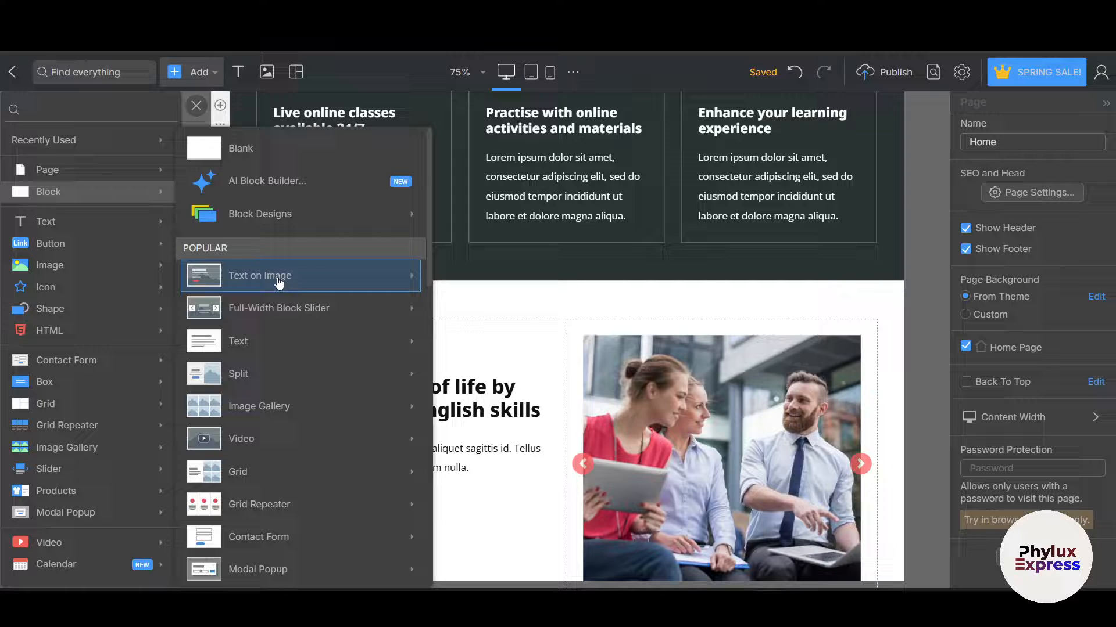
left_click(270, 316)
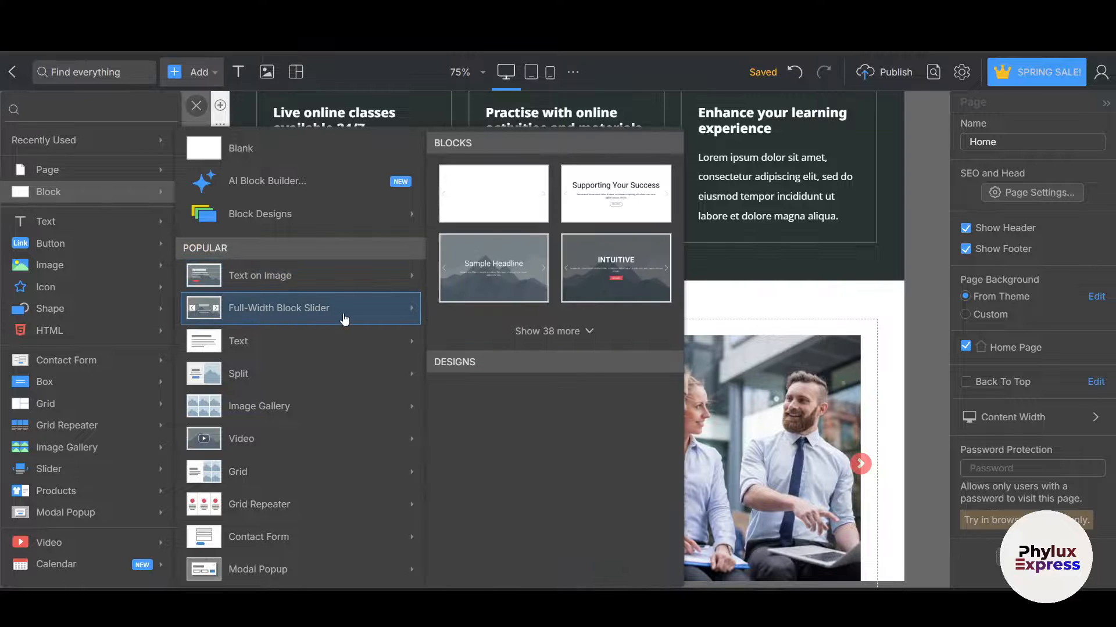
left_click(263, 378)
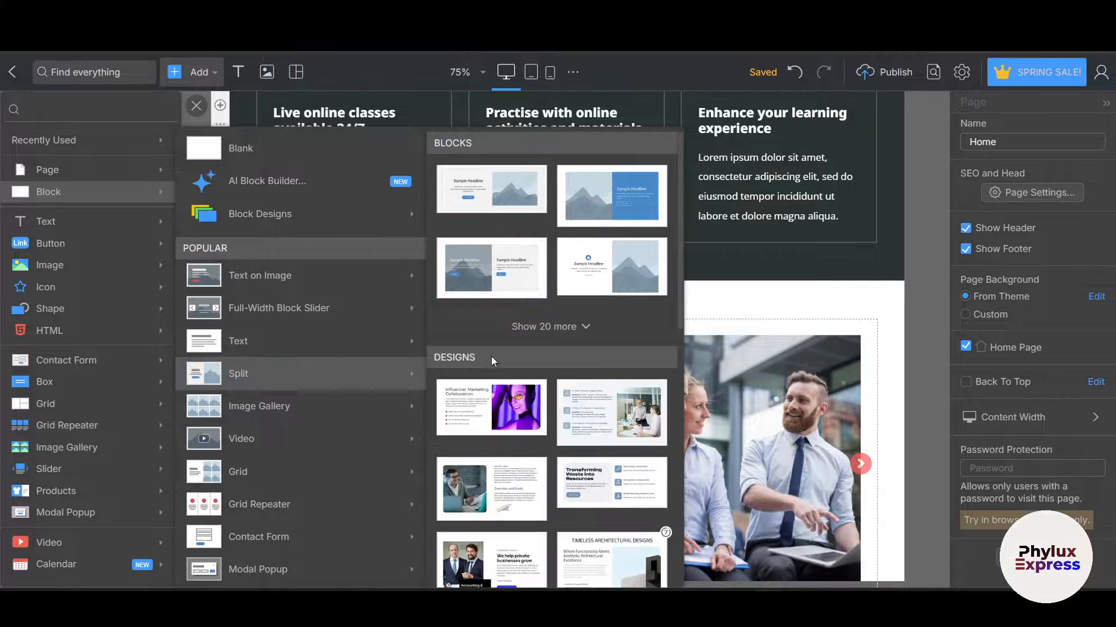
mouse_move(509, 412)
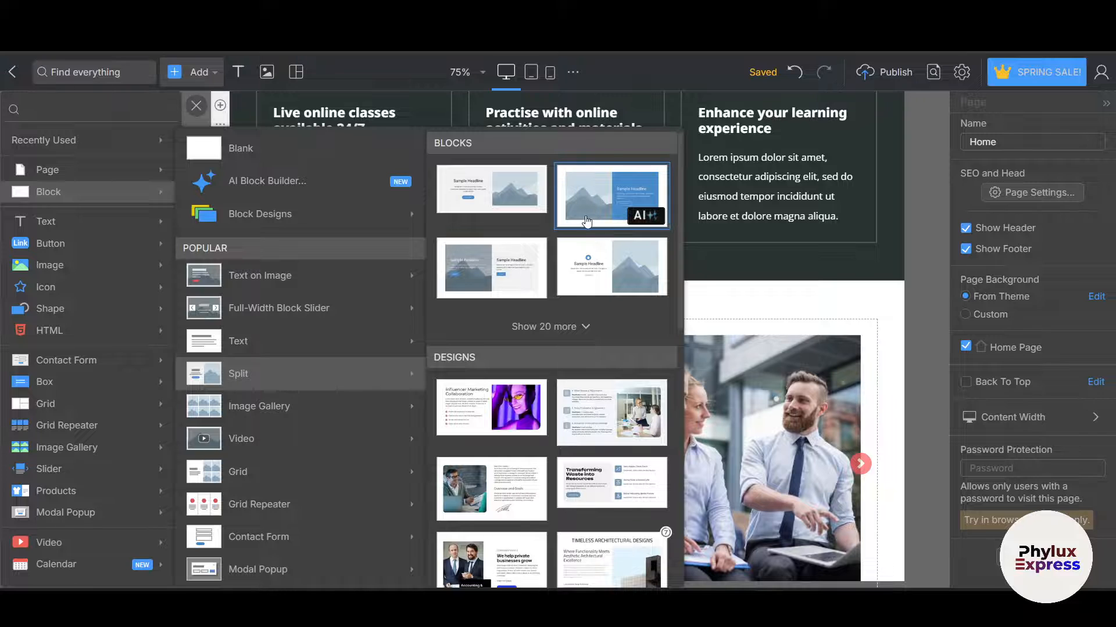
left_click(604, 410)
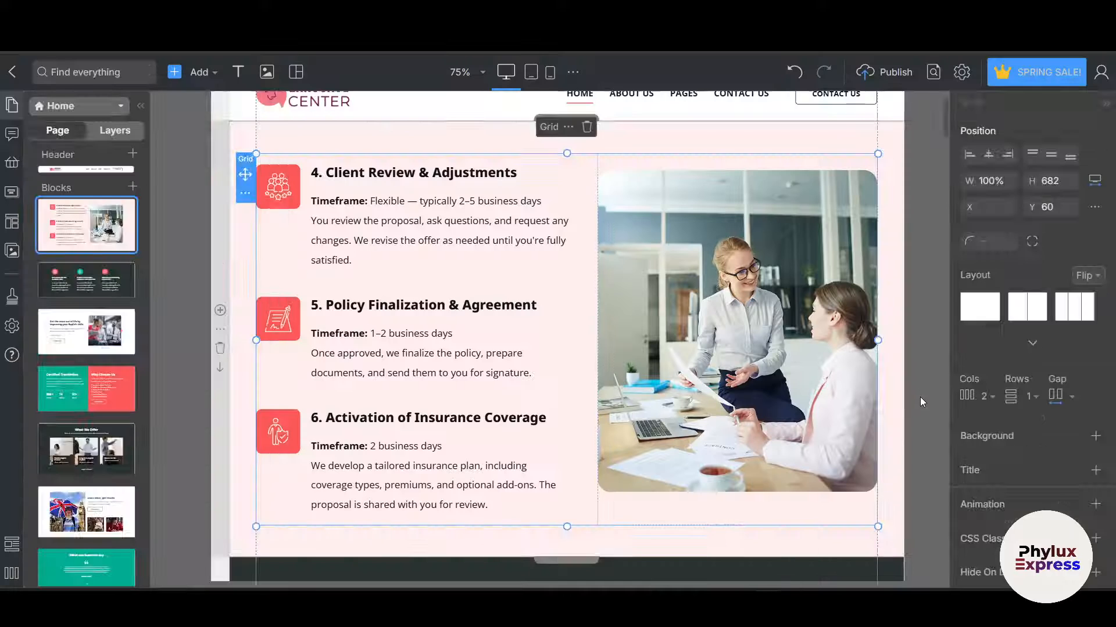
left_click(93, 72)
type("z")
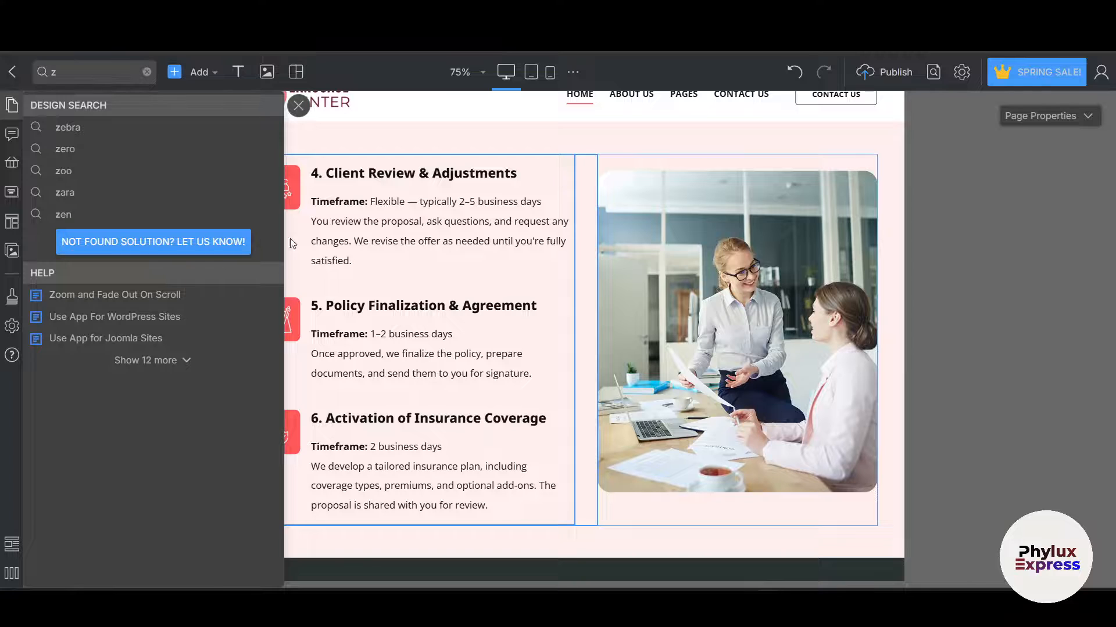
left_click(299, 105)
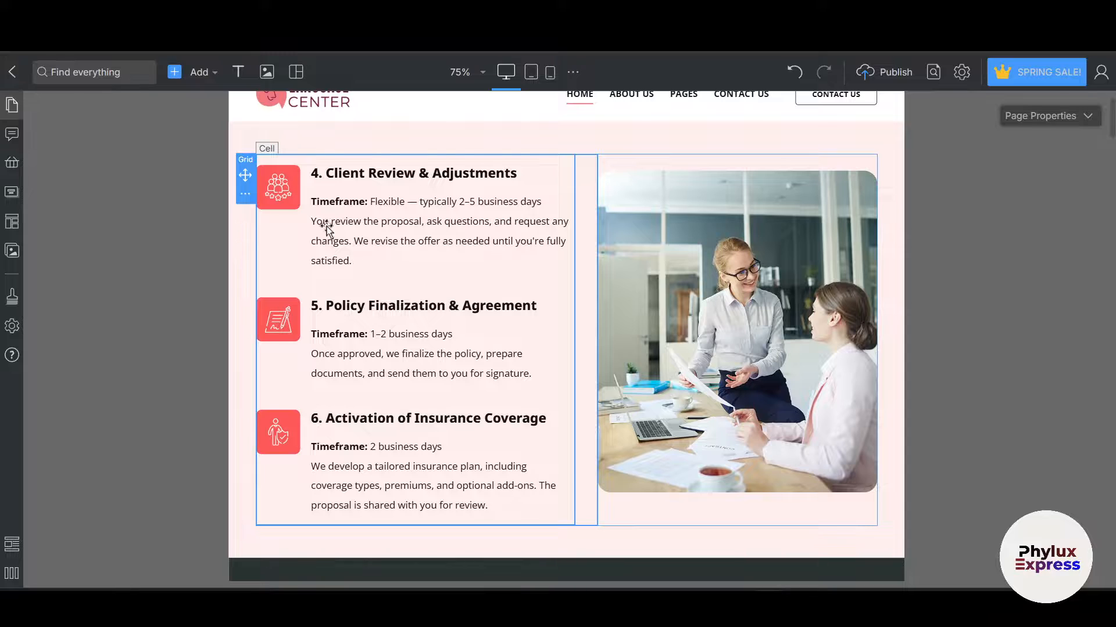
- Replace the icon beside "4. Client Review & Adjustments" with the outlined house icon found by searching for "home"
left_click(283, 197)
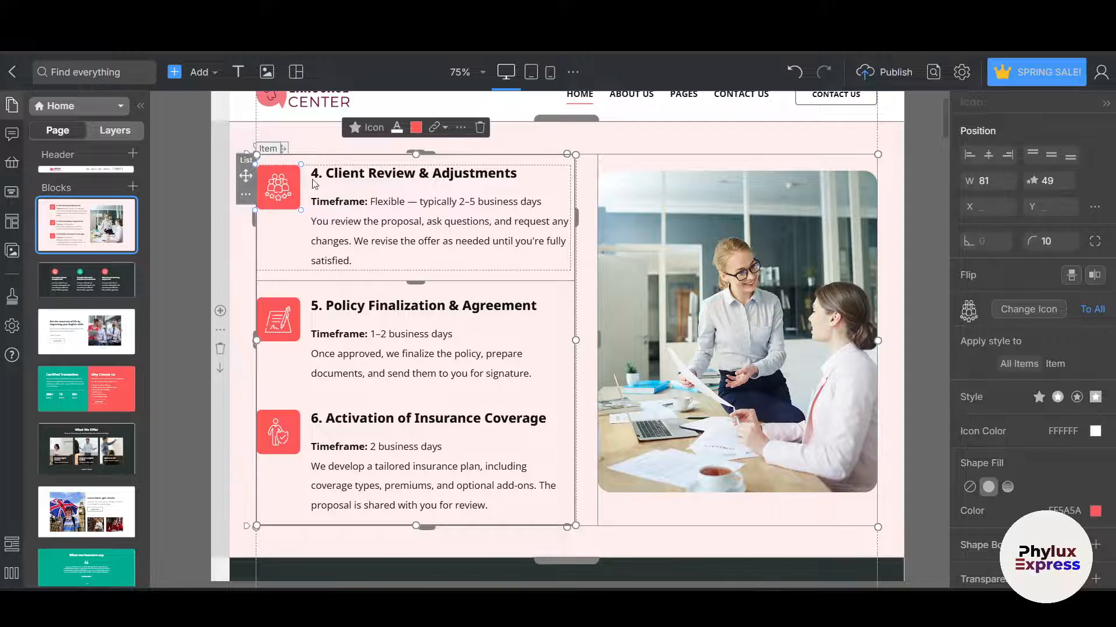
left_click(365, 134)
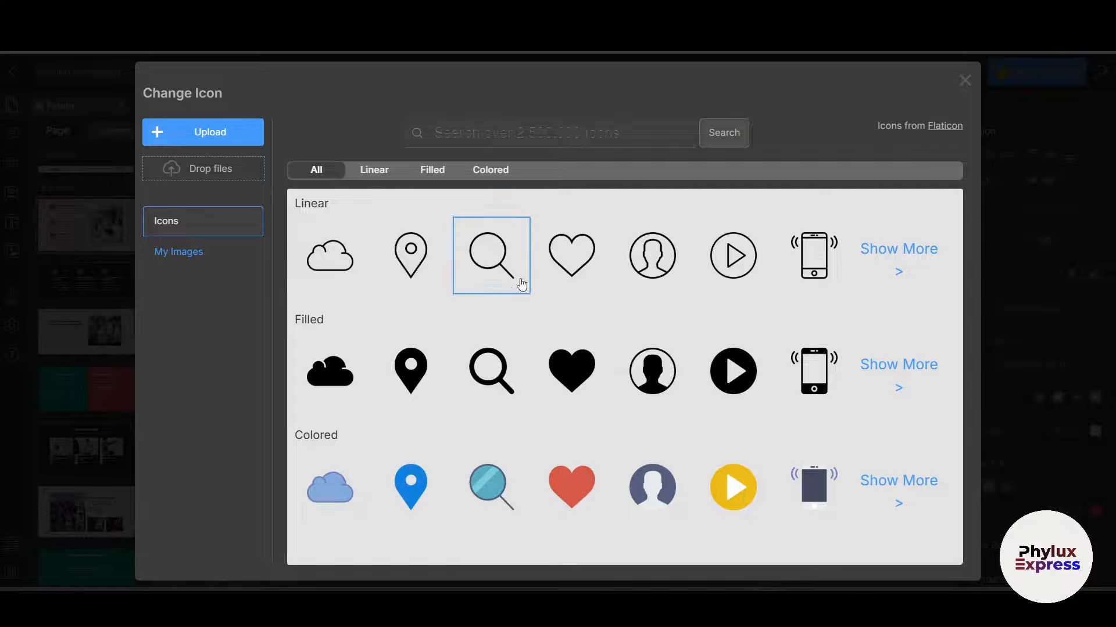
left_click(499, 136)
type("ho")
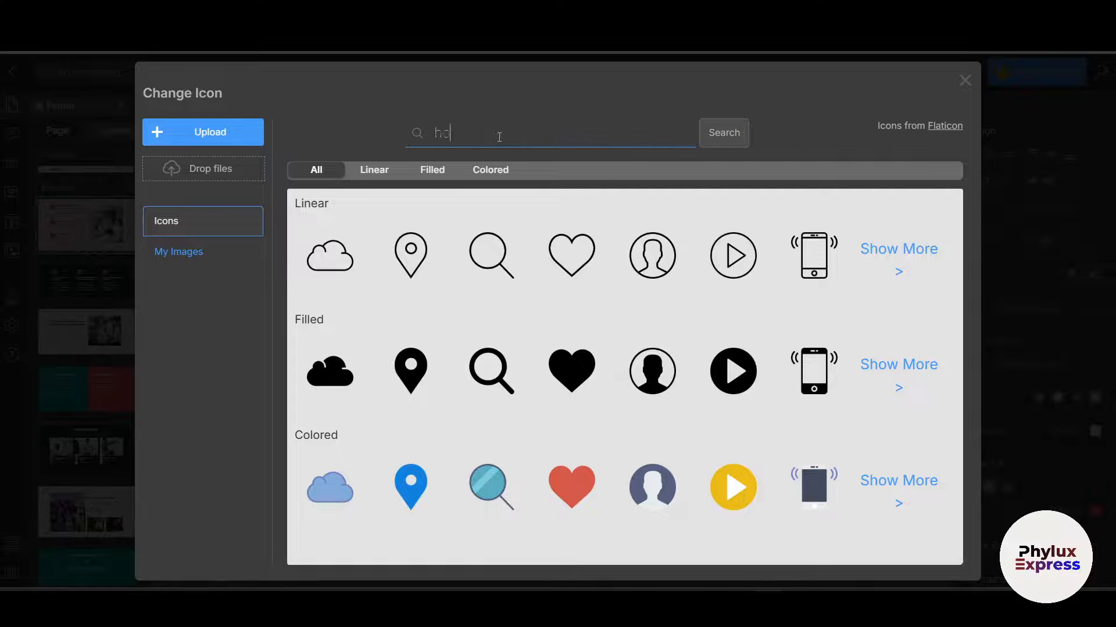
type("me")
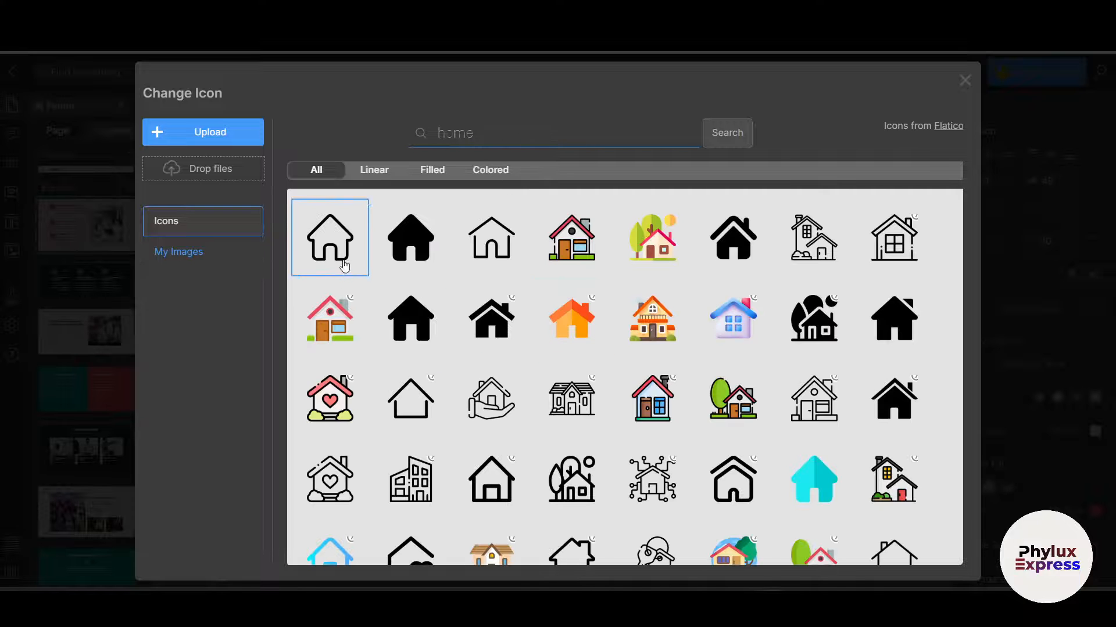
left_click(345, 266)
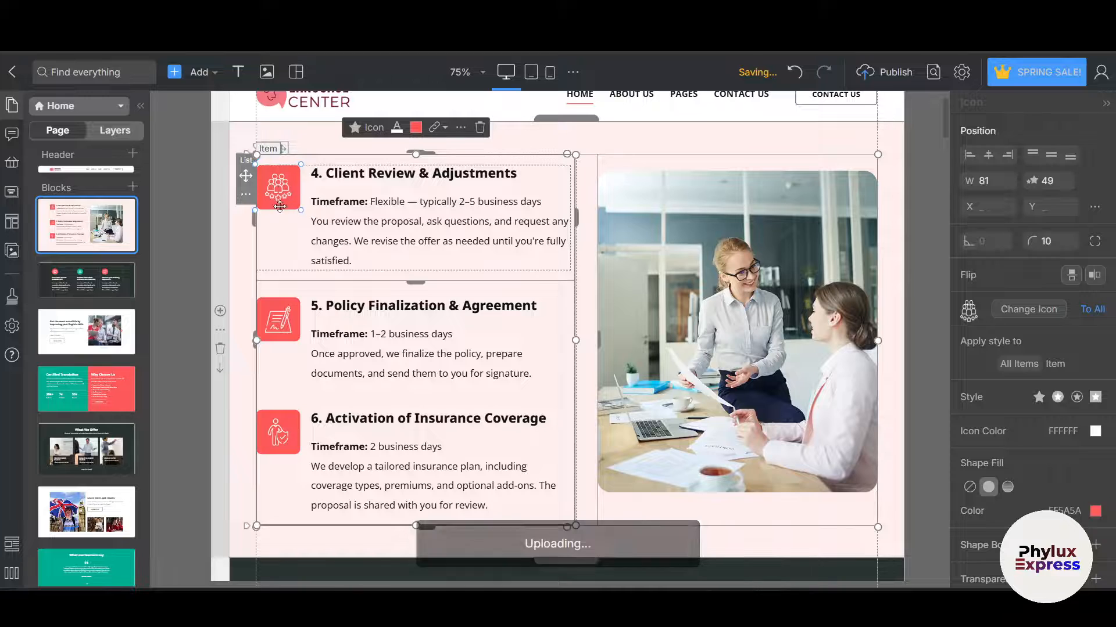
- Replace the heading "4. Client Review & Adjustments" with "The icon is changed" and select the new heading text
double_click(356, 175)
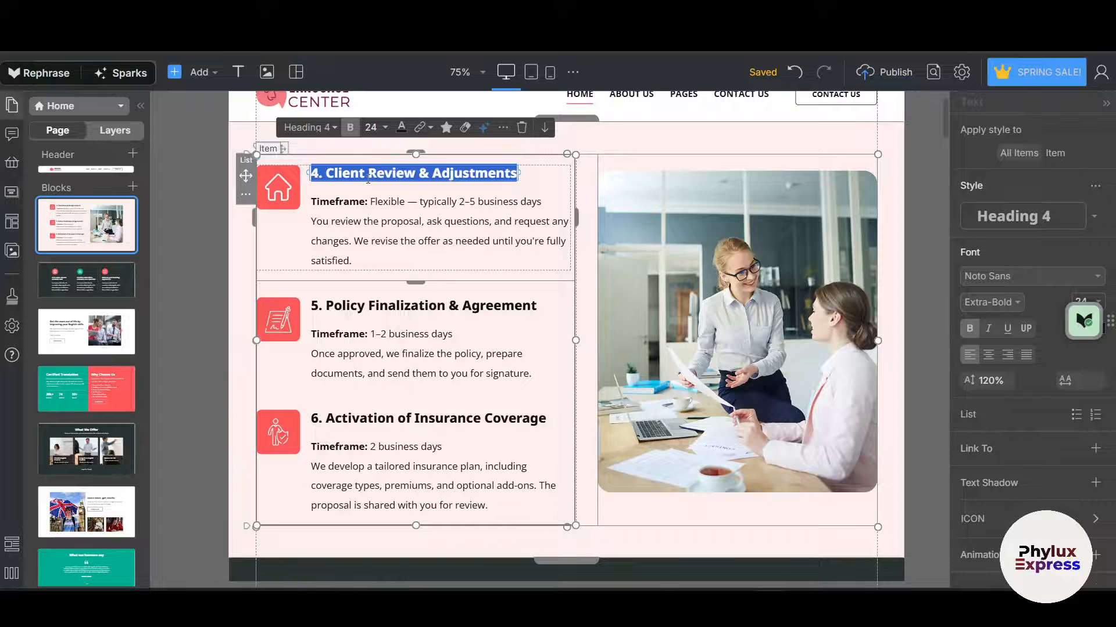
key("BackSpace")
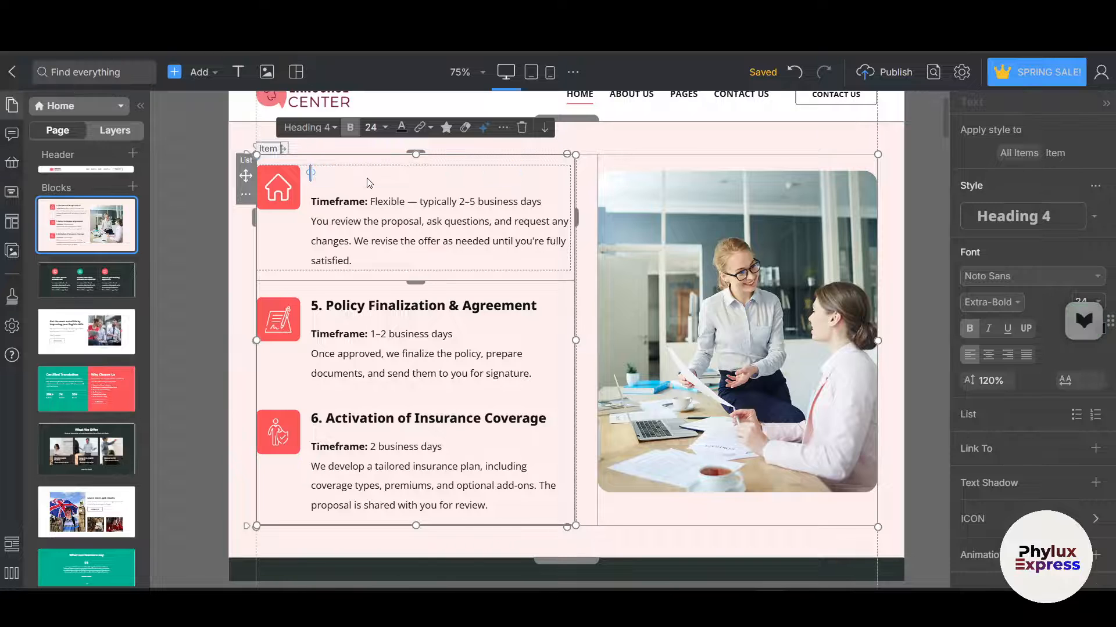
type("TH")
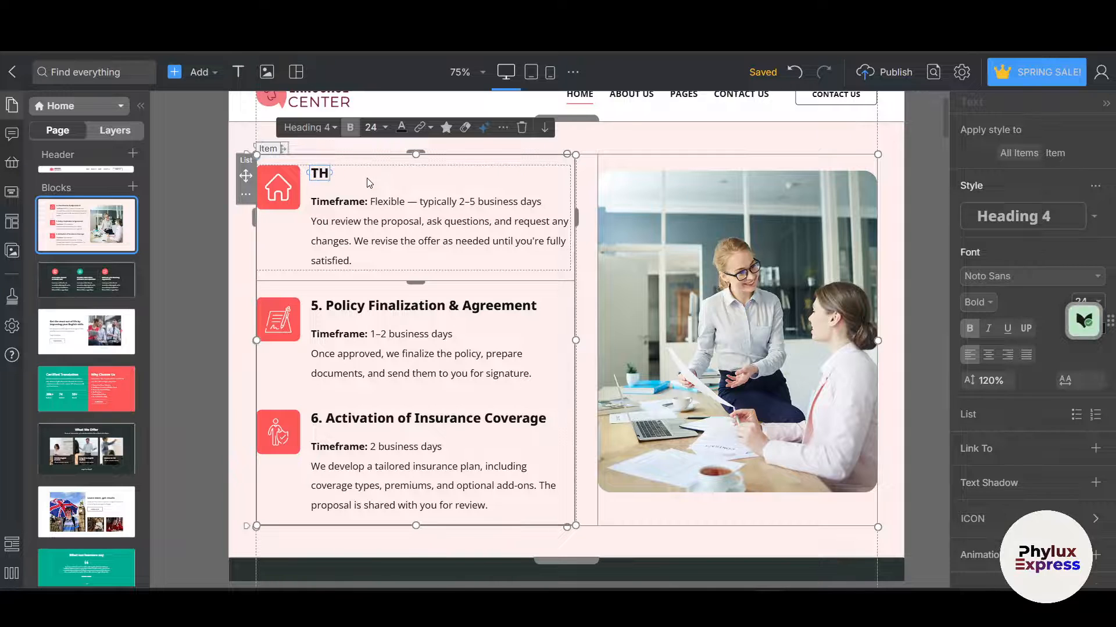
type("ehe icon is changed")
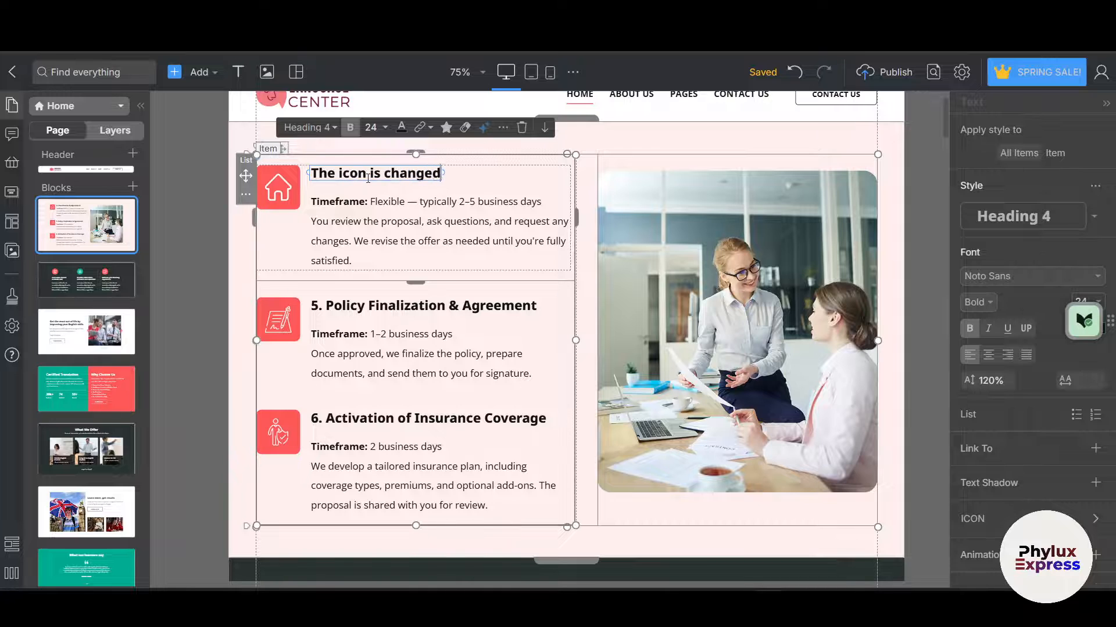
mouse_move(348, 175)
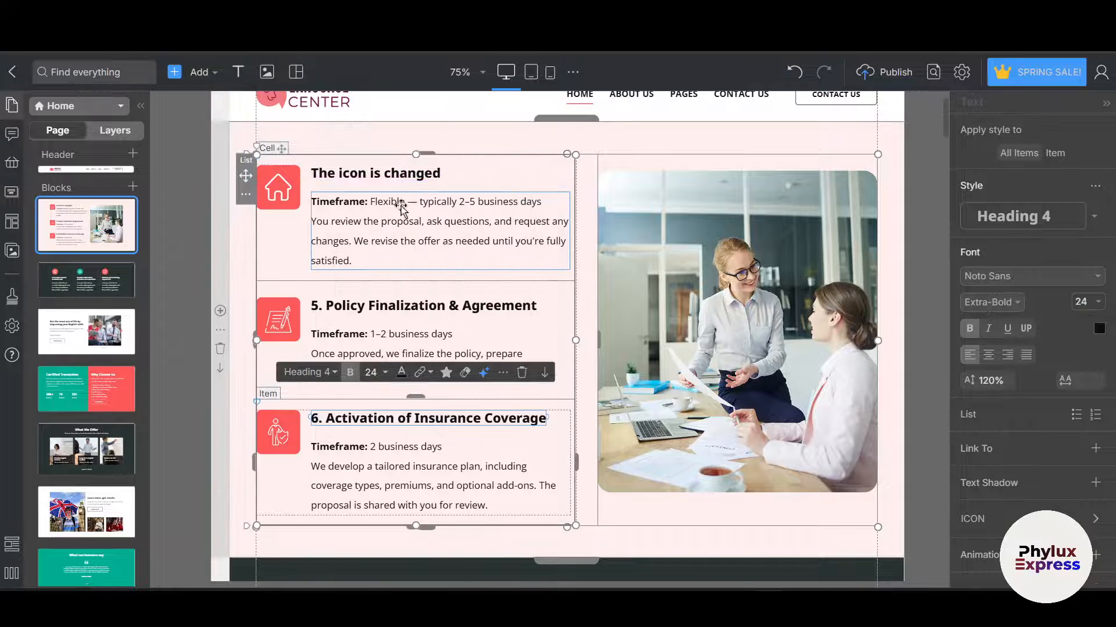
triple_click(376, 172)
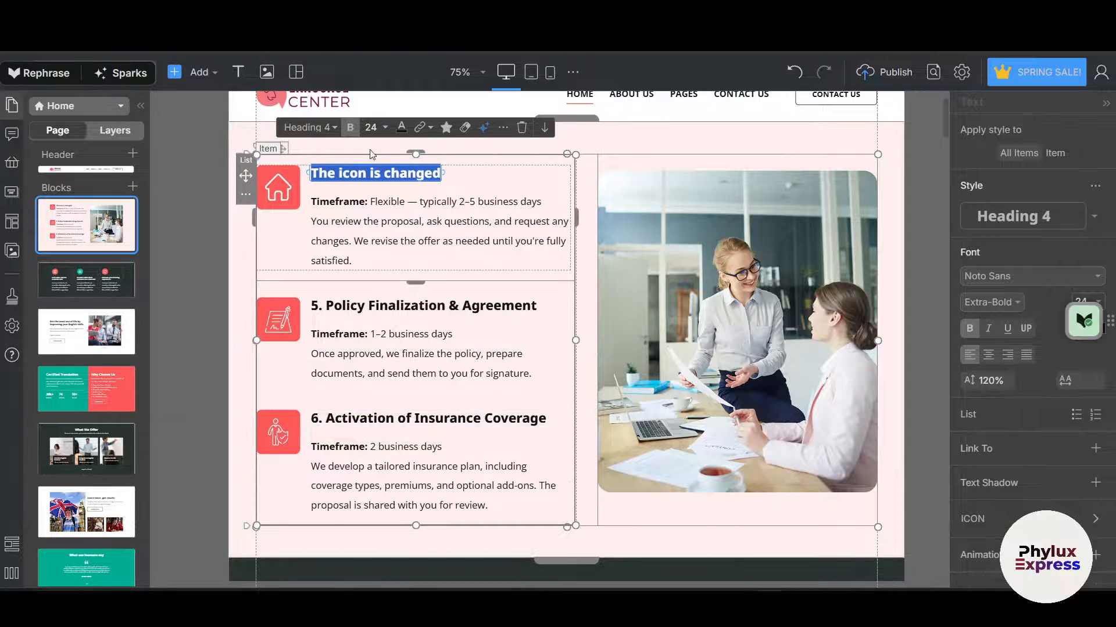
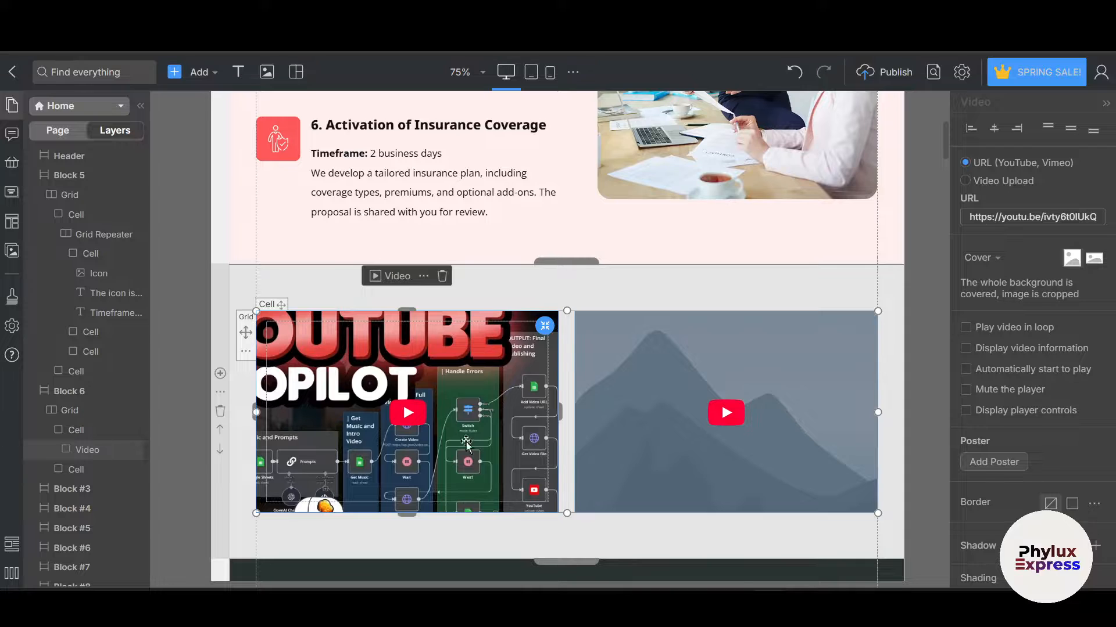
- Set the background of the block with the two videos to the green theme color 00AC92
left_click(424, 276)
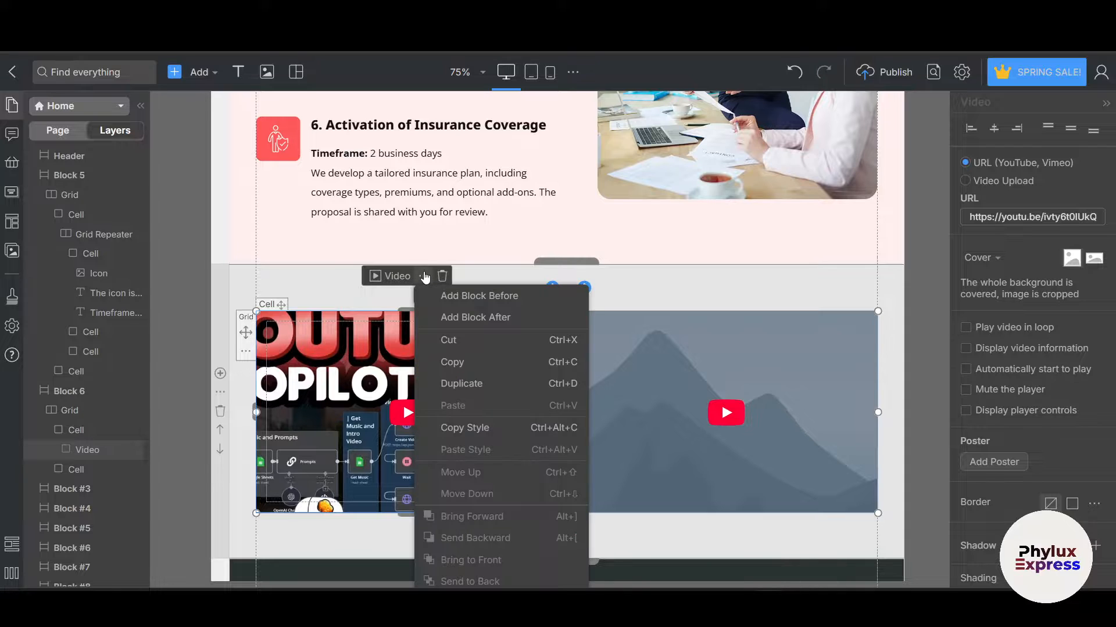
left_click(493, 514)
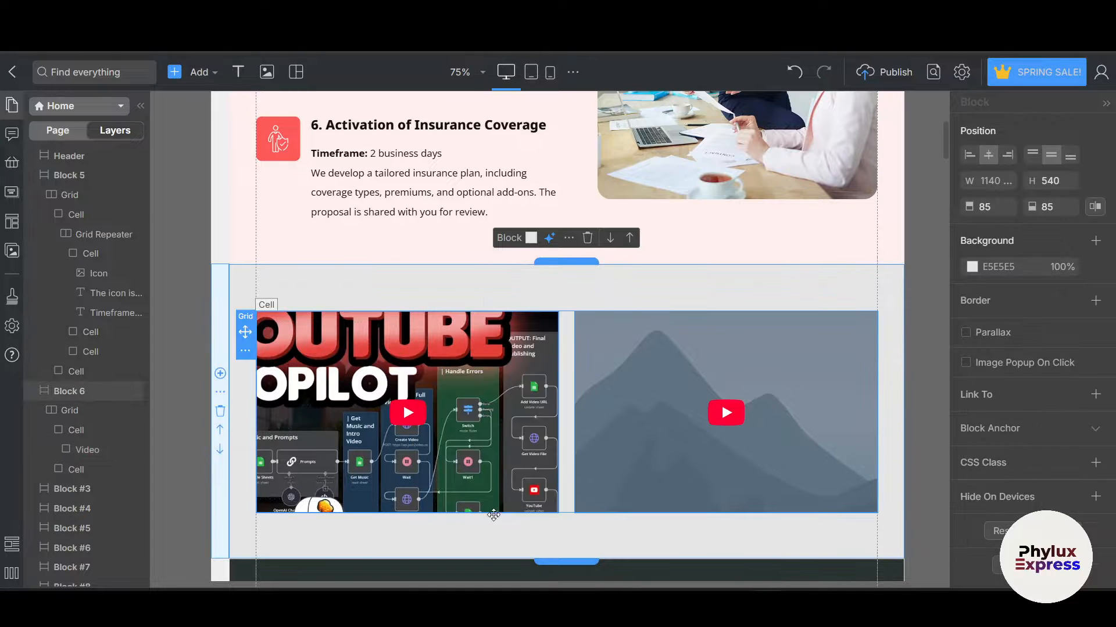
left_click(530, 239)
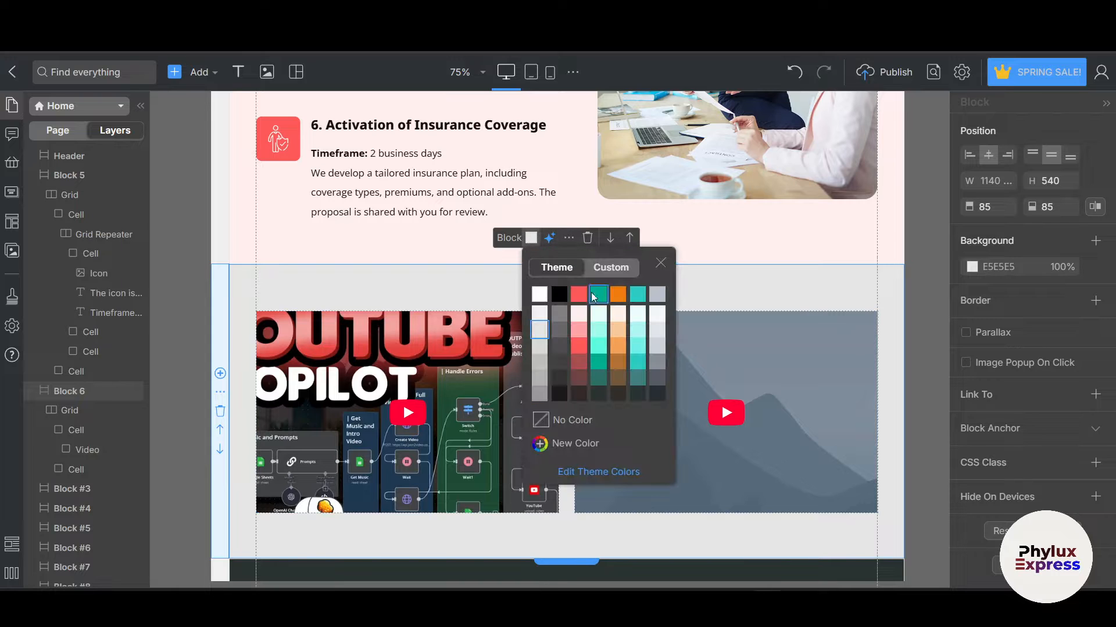
left_click(579, 295)
left_click(598, 295)
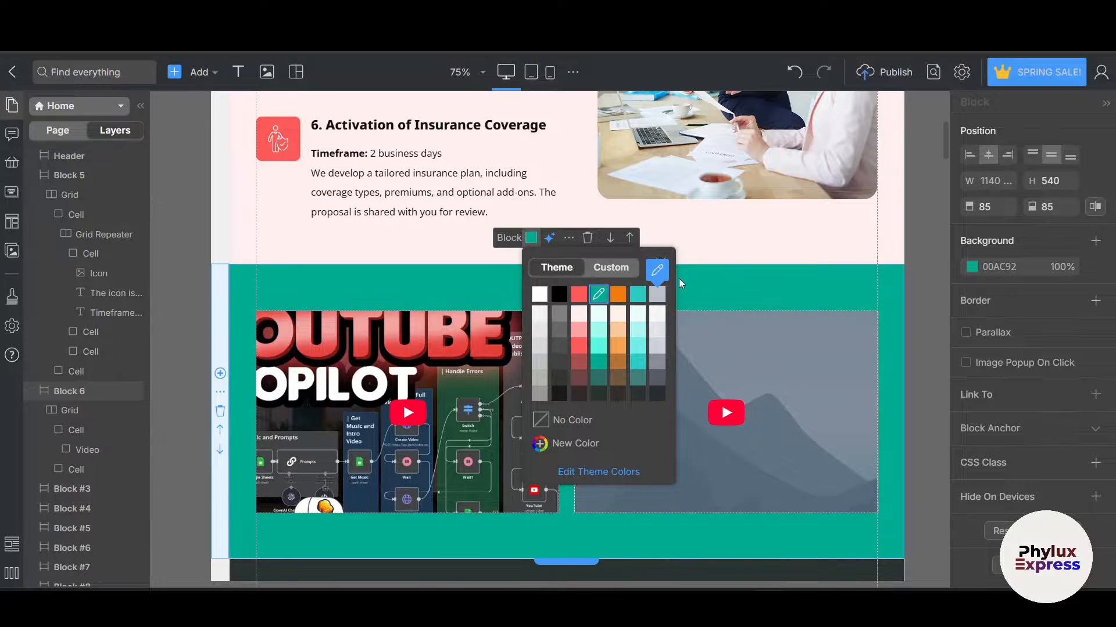
left_click(660, 261)
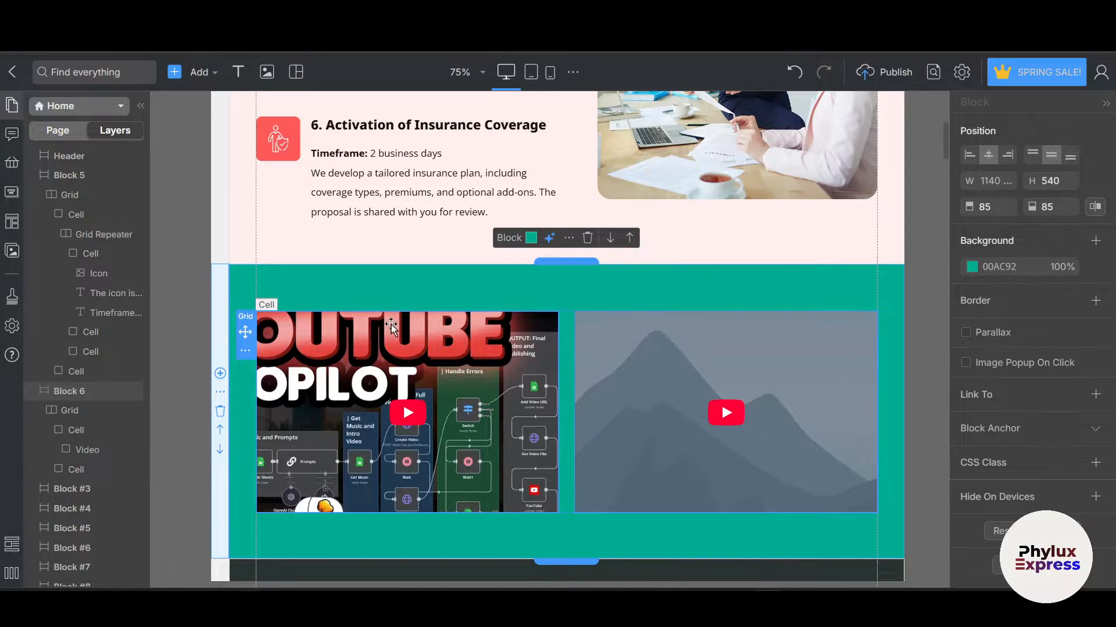
- Replace the office photo beside the three icon-and-text items with the photo of a red cardinal on a fence
scroll(391, 328, "up", 5)
left_click(705, 283)
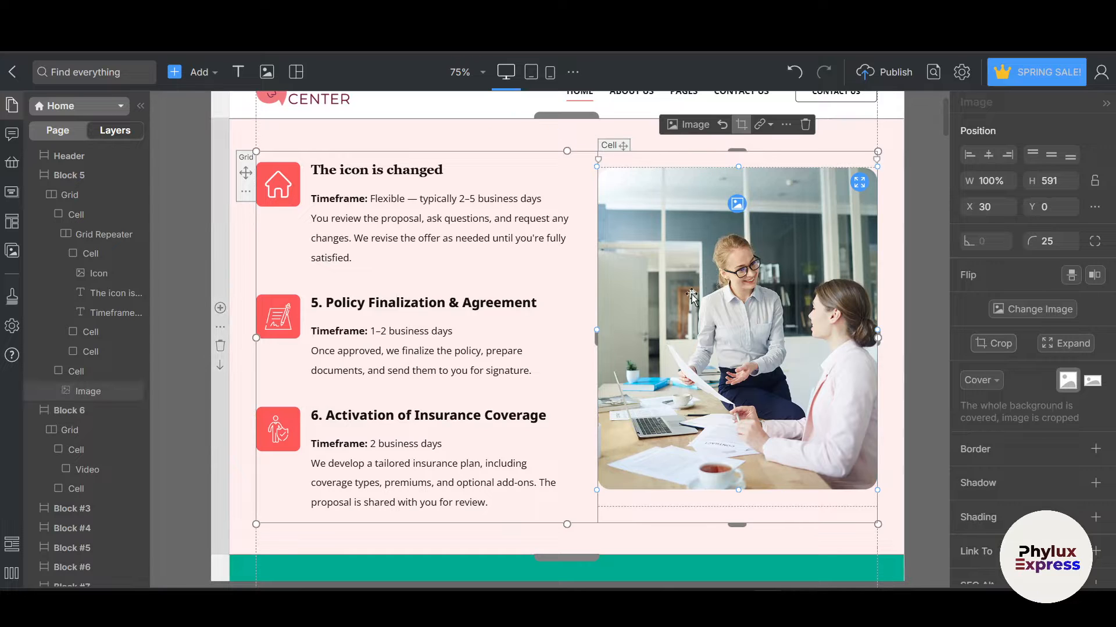
left_click(684, 129)
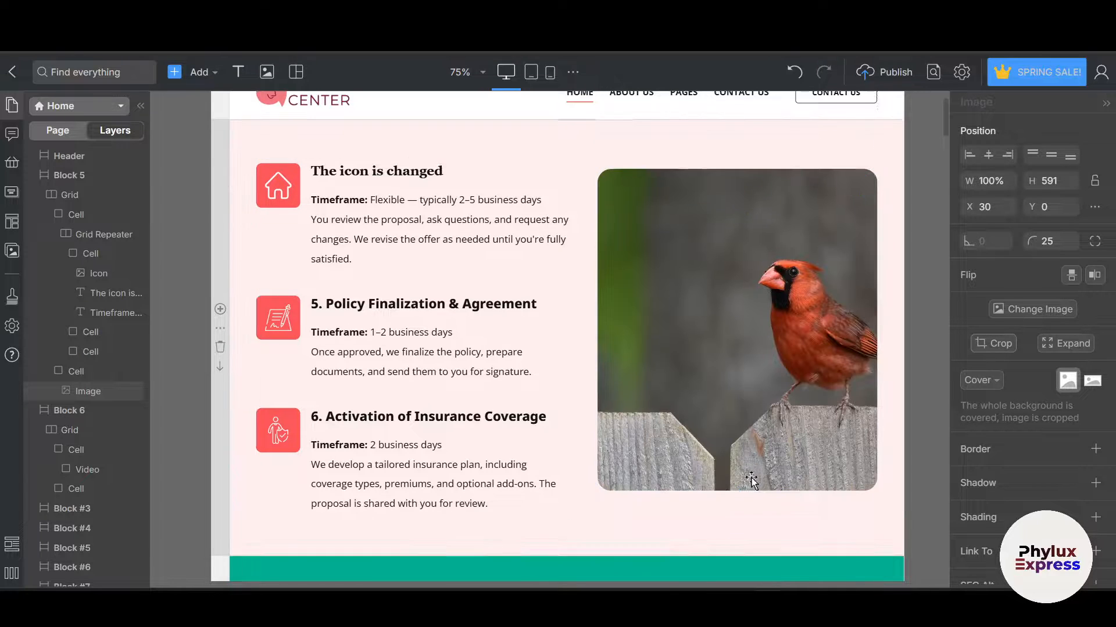
scroll(751, 482, "up", 2)
scroll(630, 386, "down", 3)
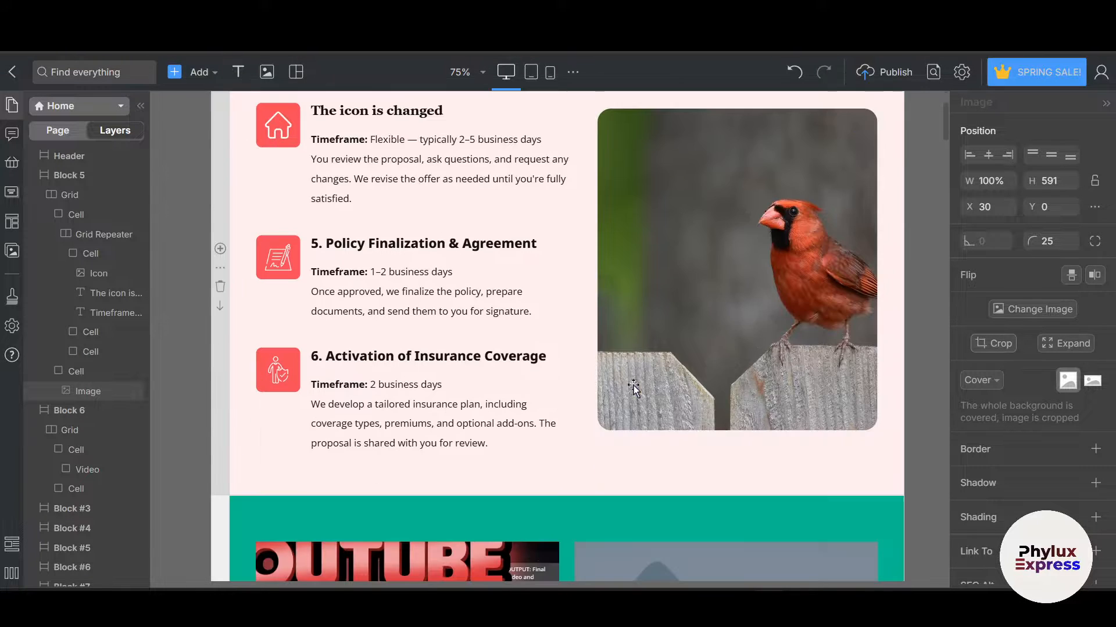
scroll(709, 440, "up", 1)
left_click(708, 440)
scroll(709, 440, "up", 1)
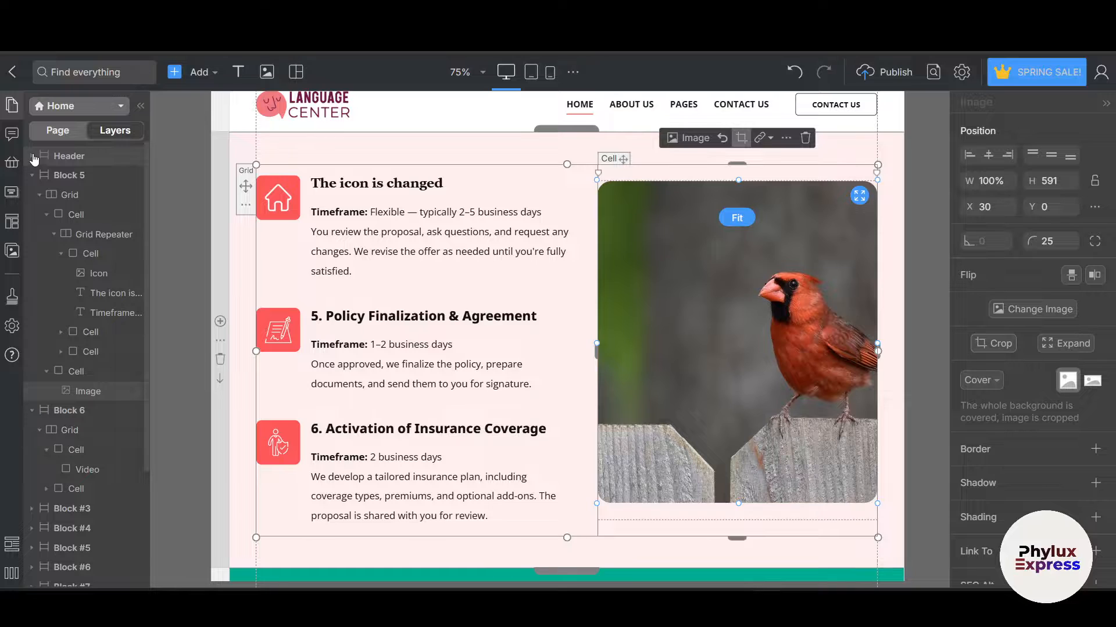
- Add an empty header block below the existing site header and remove it again
left_click(54, 132)
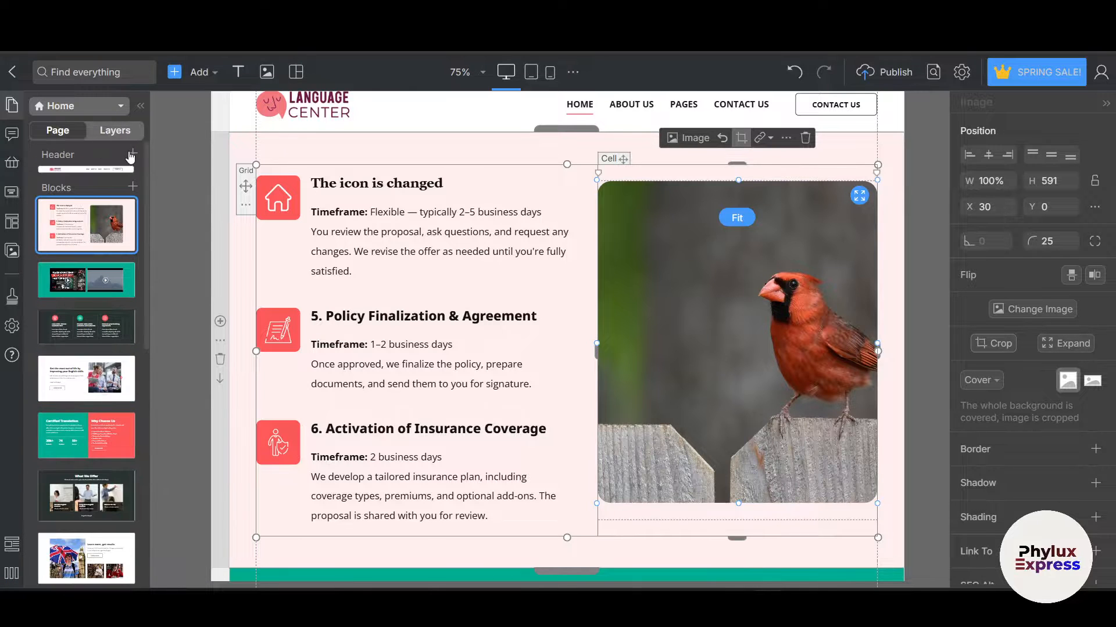
scroll(133, 158, "up", 2)
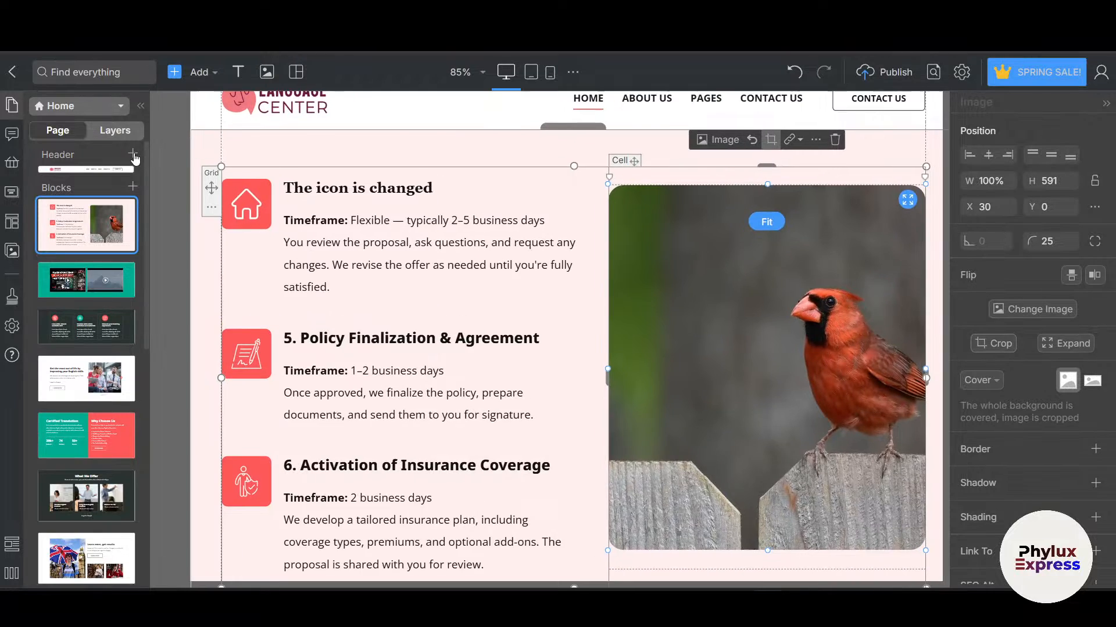
scroll(134, 159, "down", 2)
left_click(133, 154)
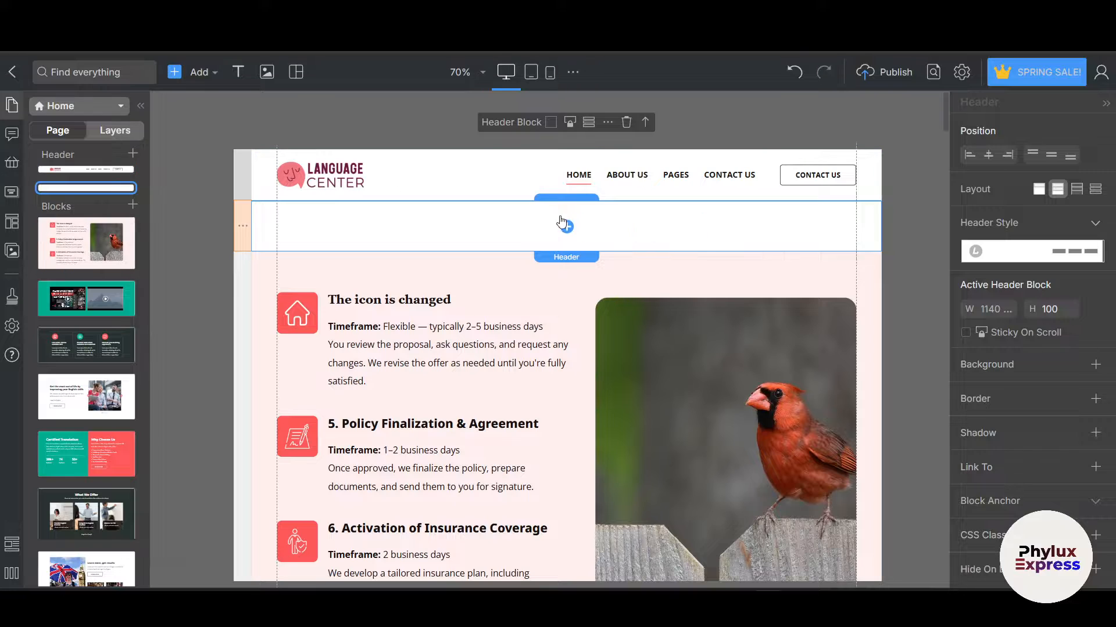
right_click(608, 223)
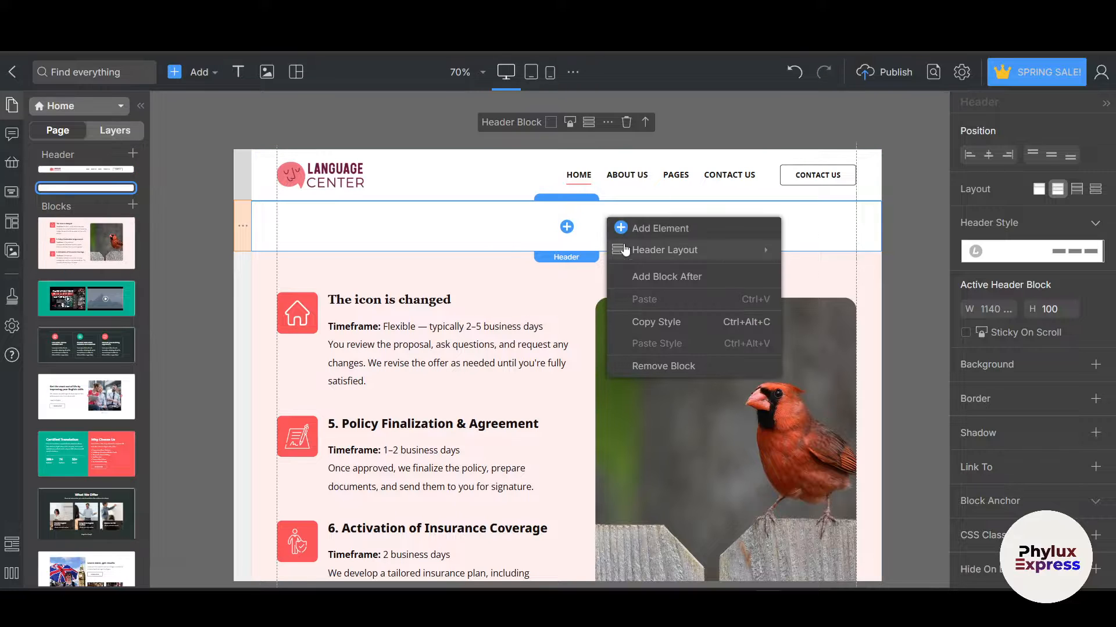
left_click(659, 366)
scroll(87, 349, "down", 5)
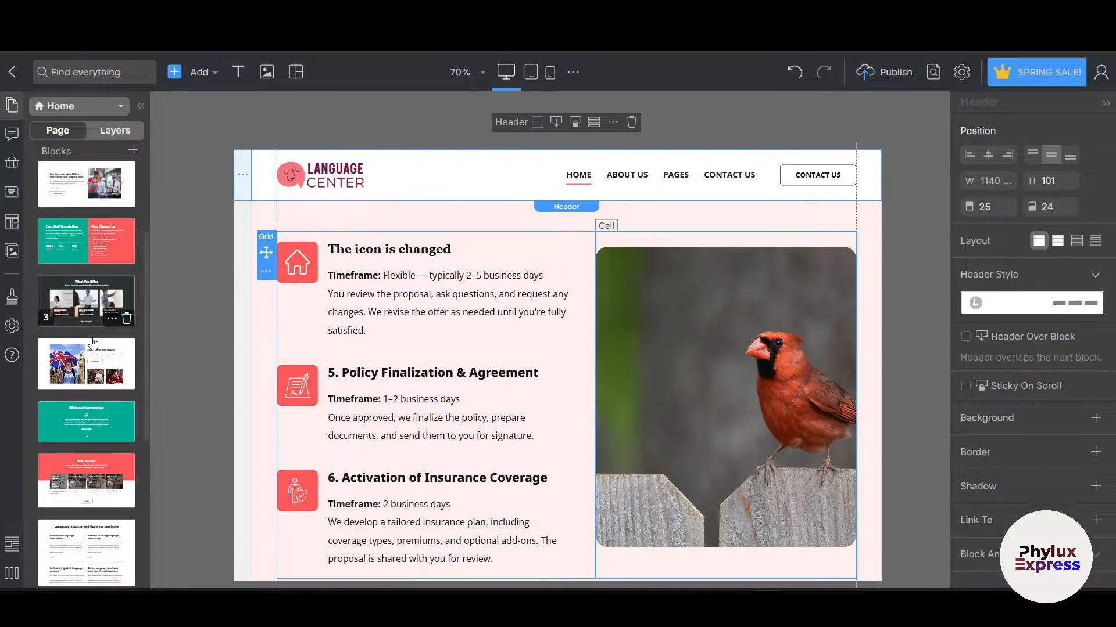
scroll(92, 503, "up", 5)
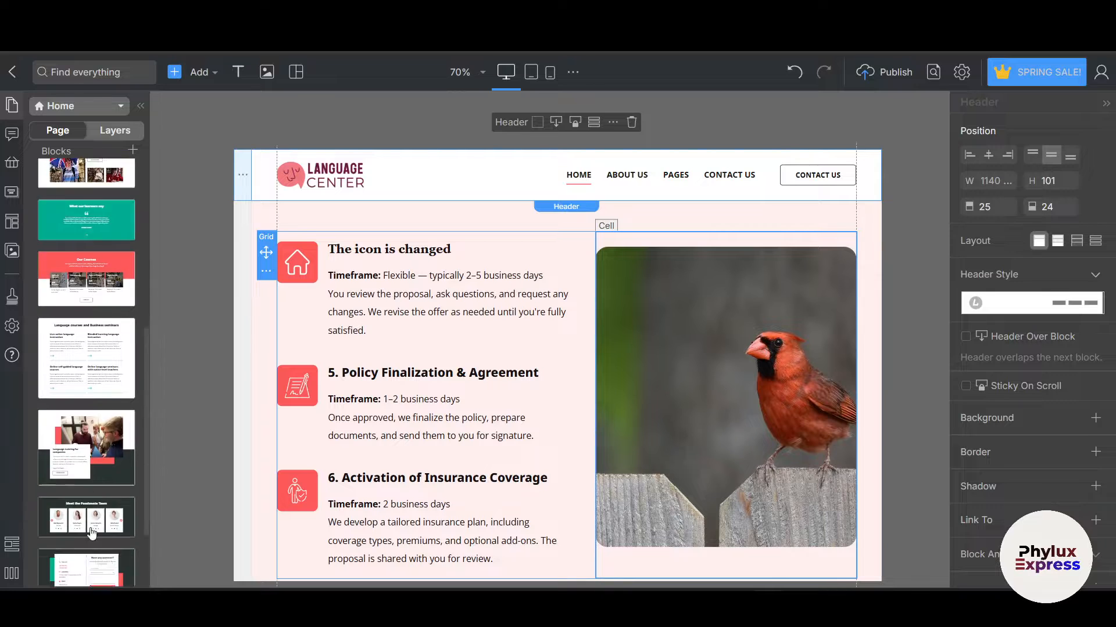
scroll(92, 503, "up", 3)
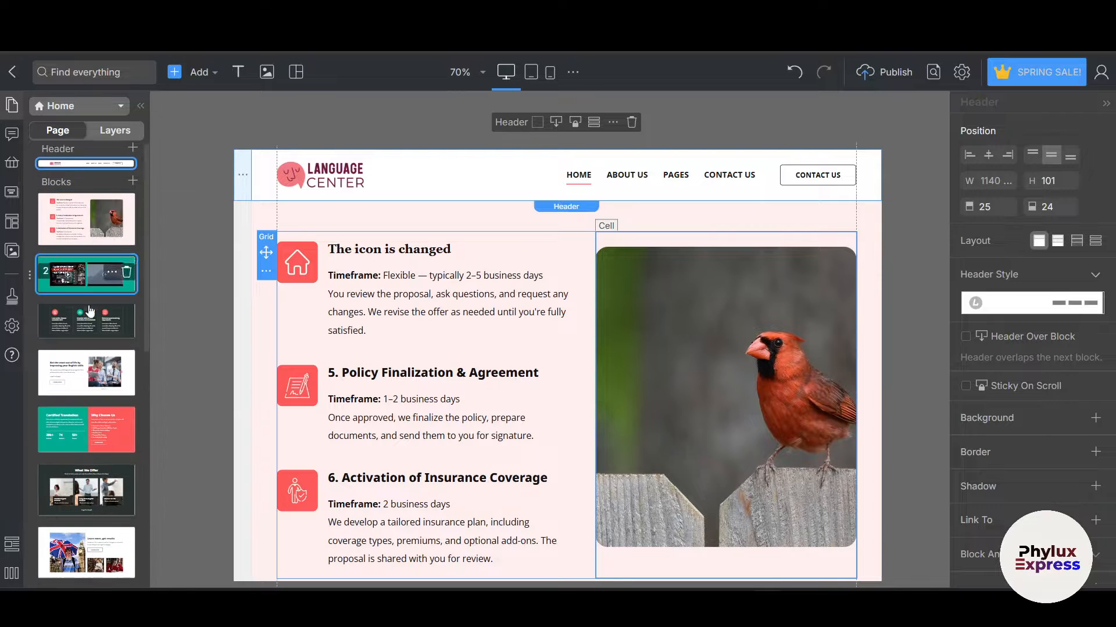
scroll(85, 358, "down", 1)
scroll(85, 358, "down", 6)
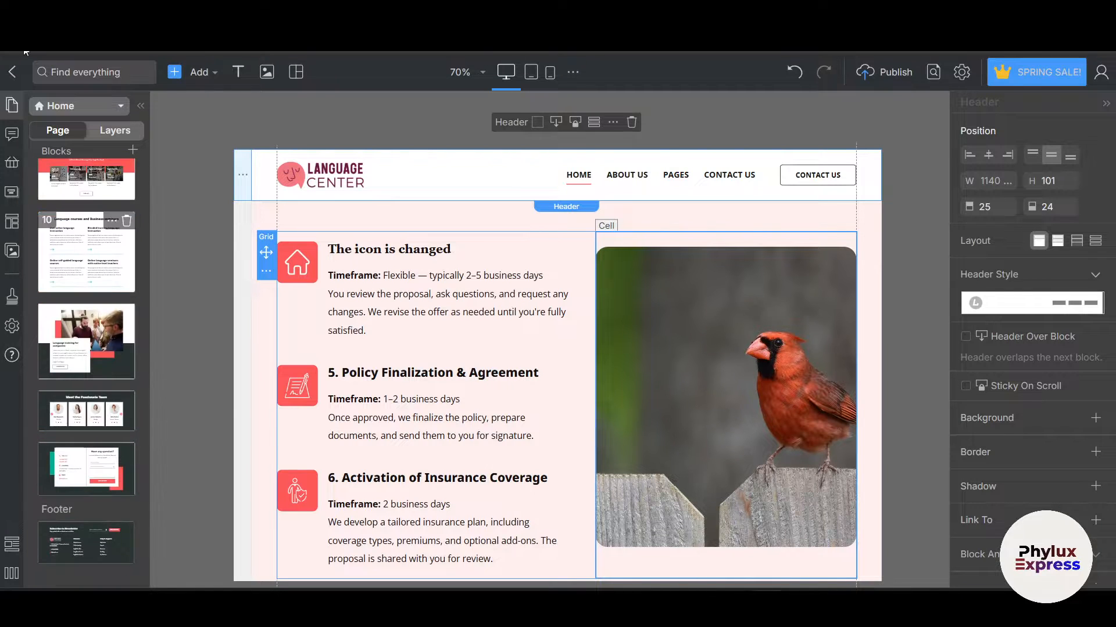
- Open the list of the site's pages and try to add a new page
left_click(13, 106)
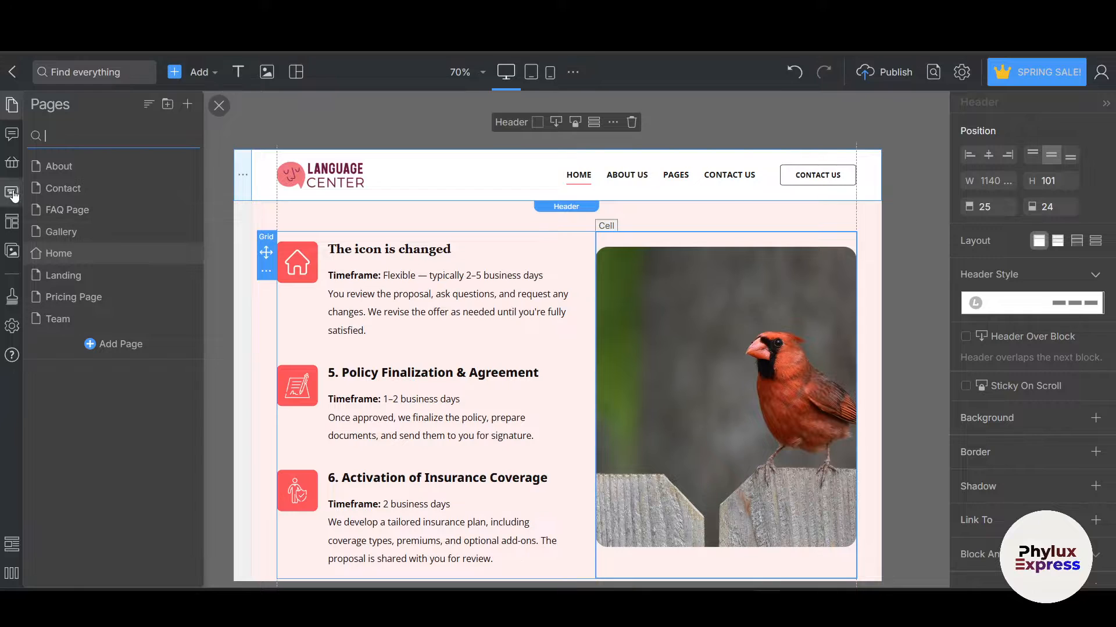
left_click(135, 354)
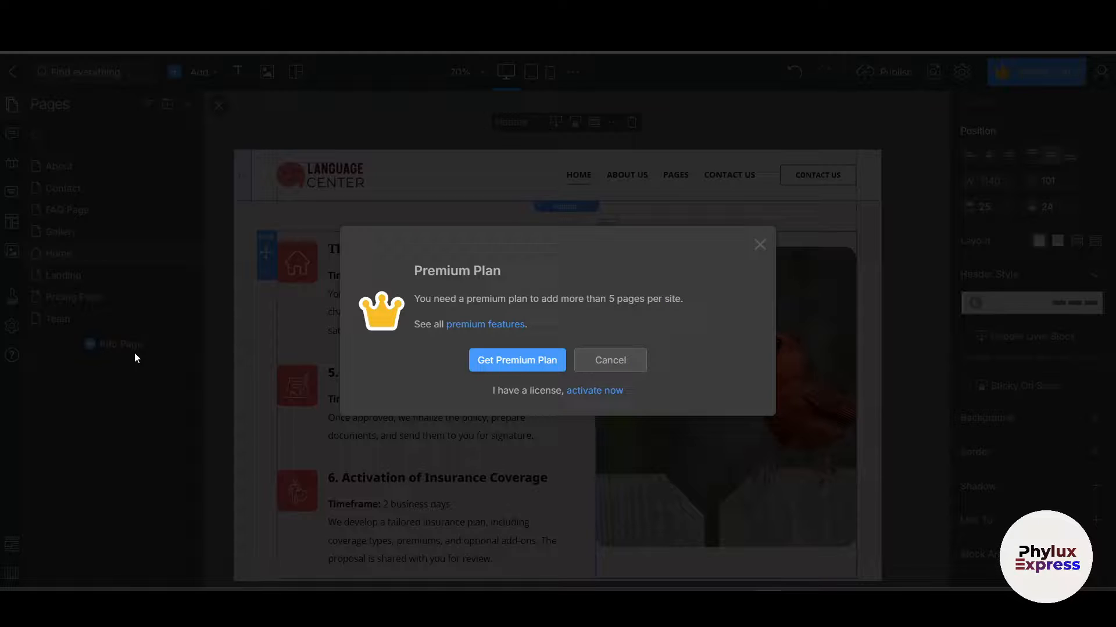
left_click(609, 363)
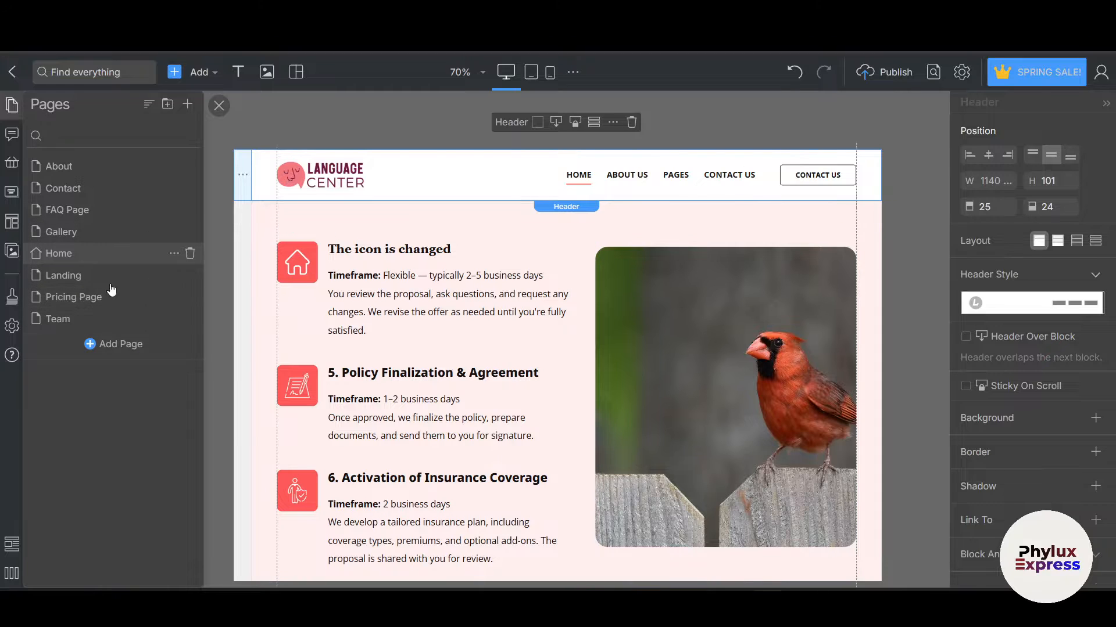
left_click(316, 120)
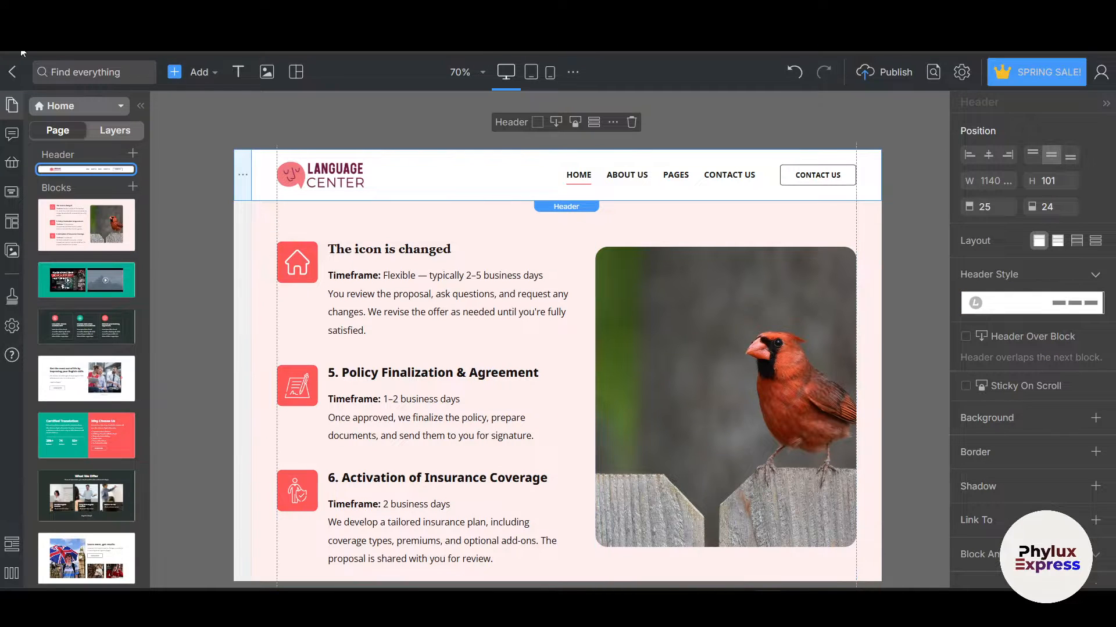
- Preview the Home page in the phone layout and examine it from the header down to the video block
mouse_move(13, 75)
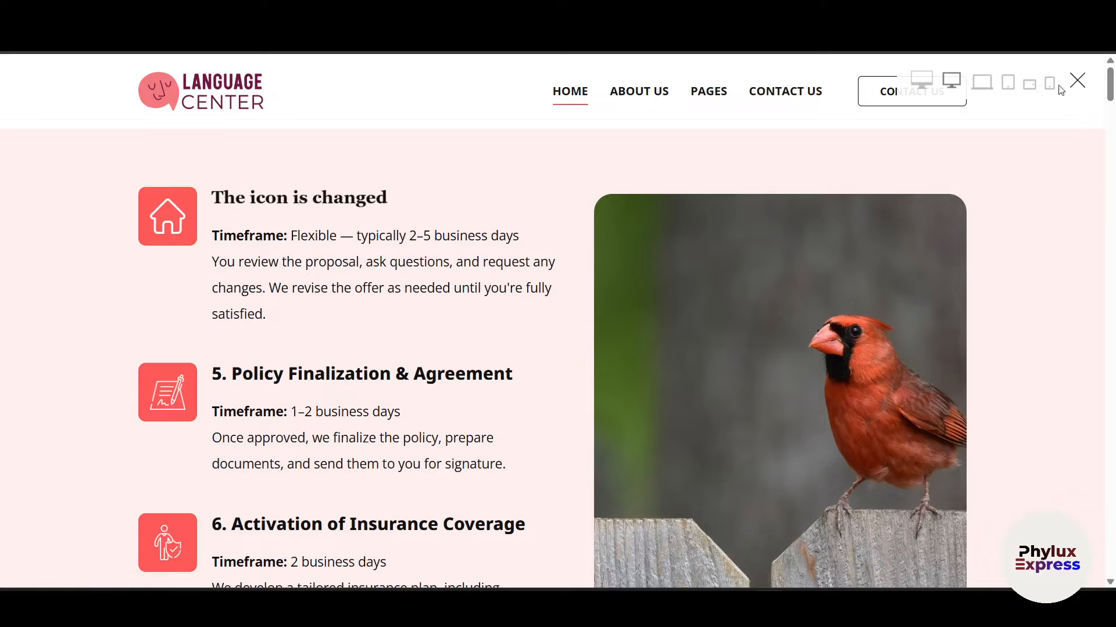
left_click(1049, 87)
scroll(568, 471, "down", 5)
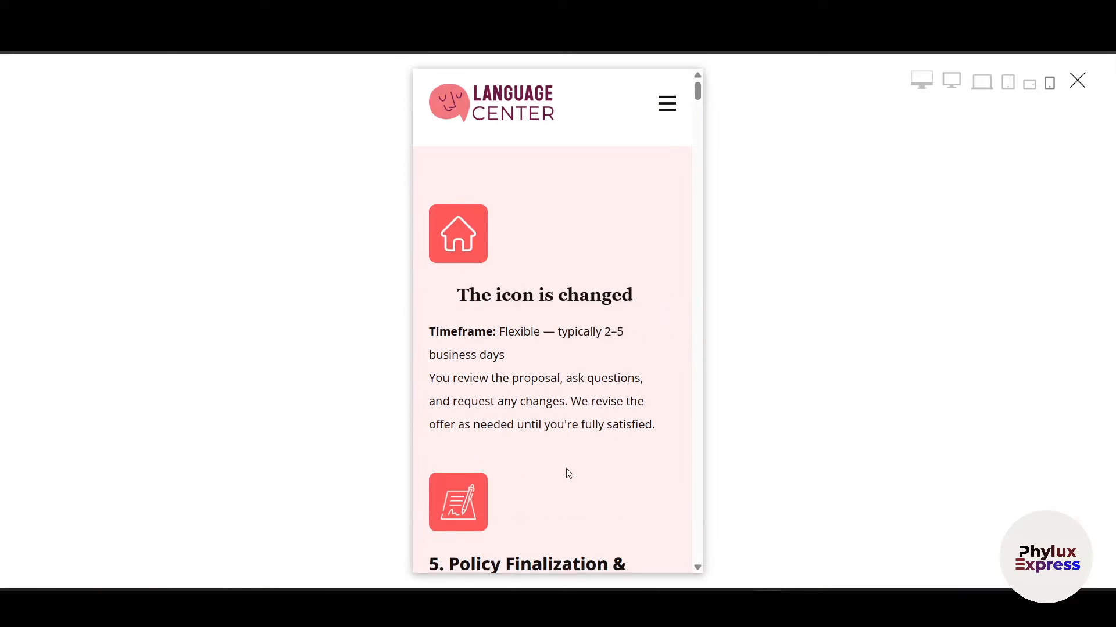
scroll(573, 468, "down", 10)
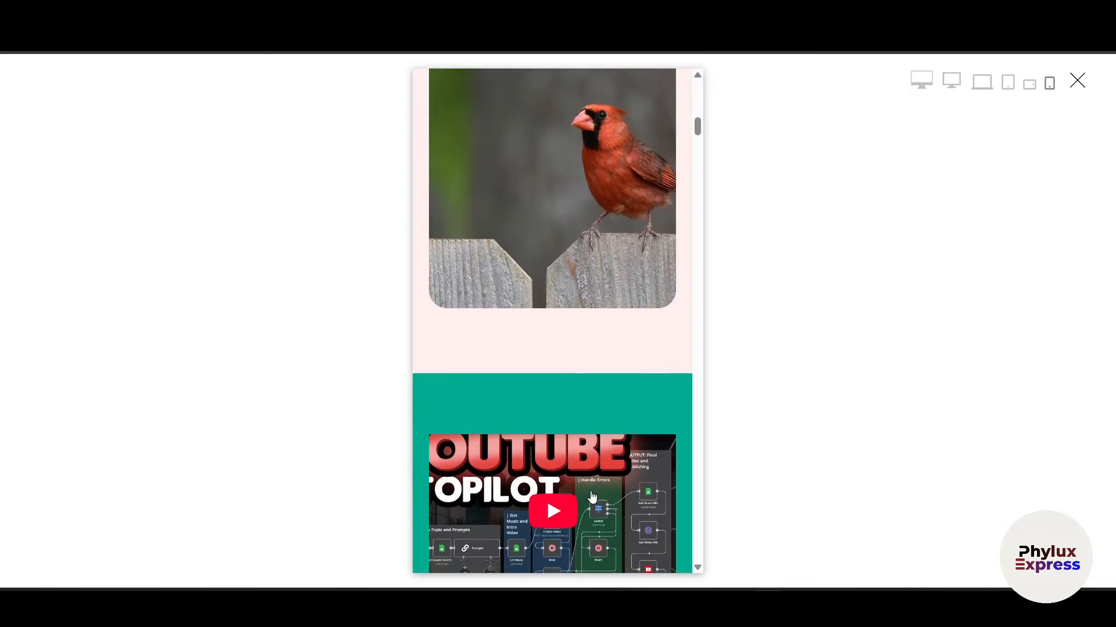
scroll(587, 473, "up", 5)
scroll(590, 481, "down", 4)
scroll(600, 494, "down", 4)
scroll(600, 480, "up", 15)
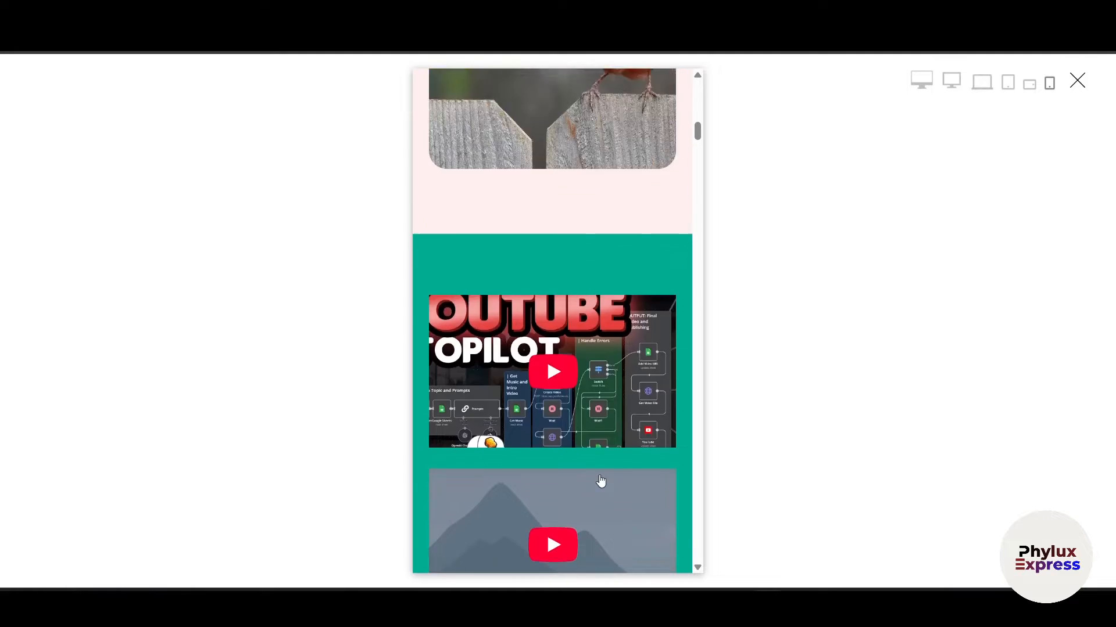
scroll(620, 407, "up", 1)
- Check the navigation menu and the stacked blocks in the phone preview, and close the preview
left_click(671, 112)
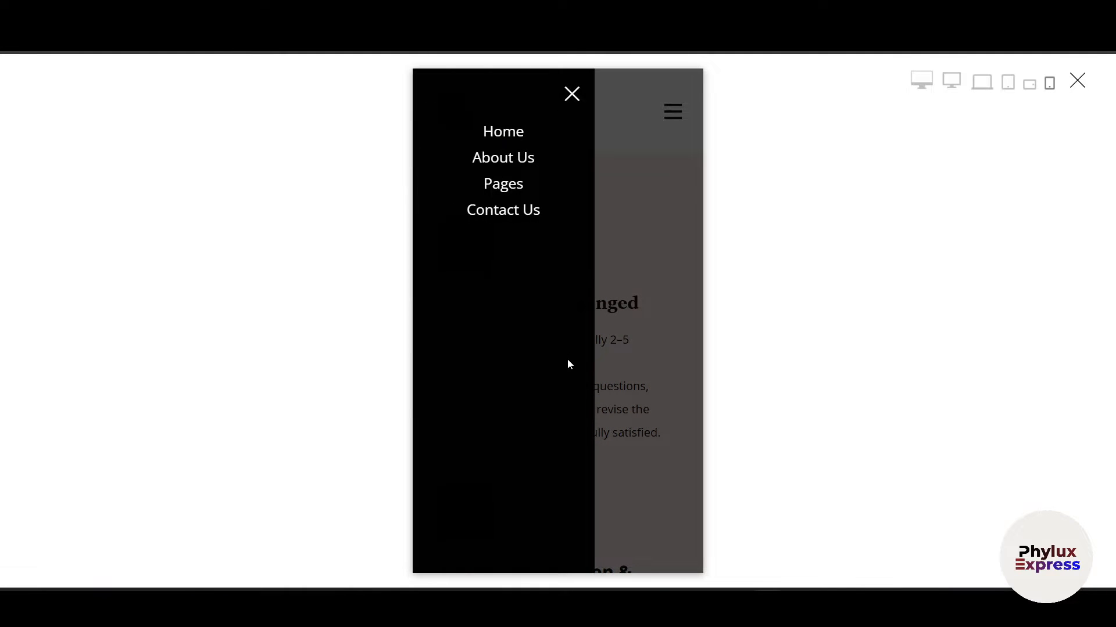
left_click(604, 352)
scroll(601, 406, "down", 3)
scroll(598, 442, "up", 3)
scroll(604, 444, "down", 6)
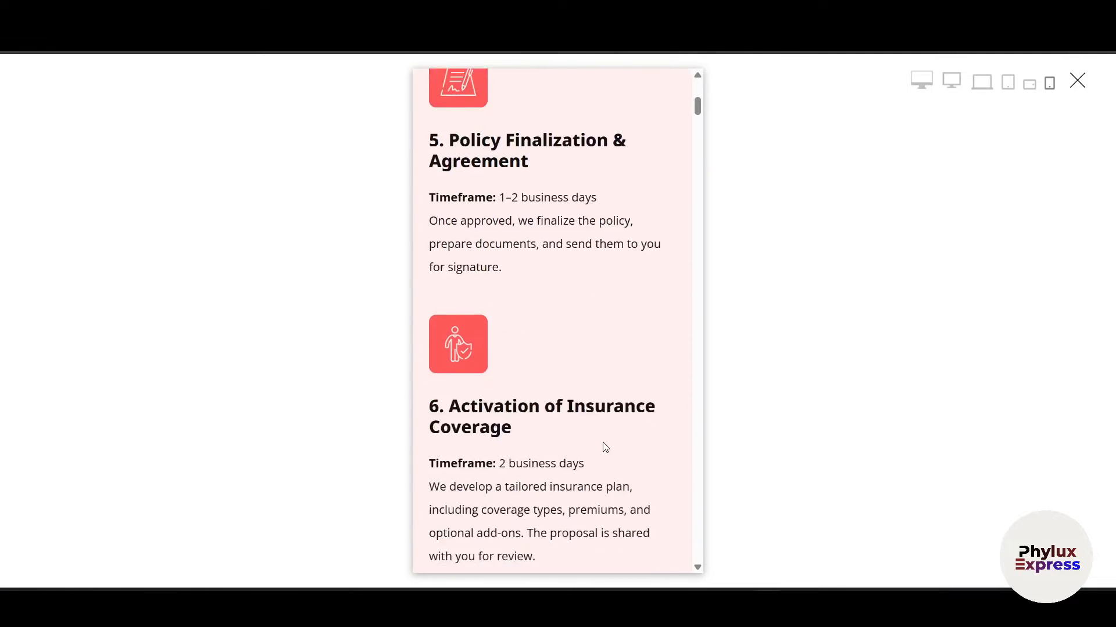
scroll(604, 447, "down", 10)
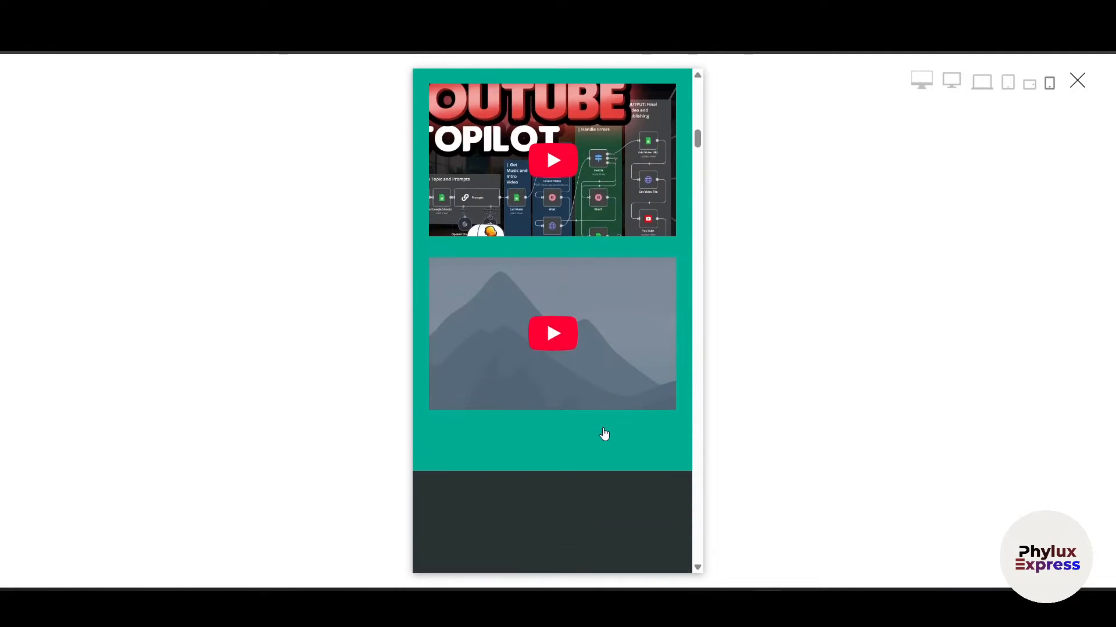
scroll(553, 315, "up", 5)
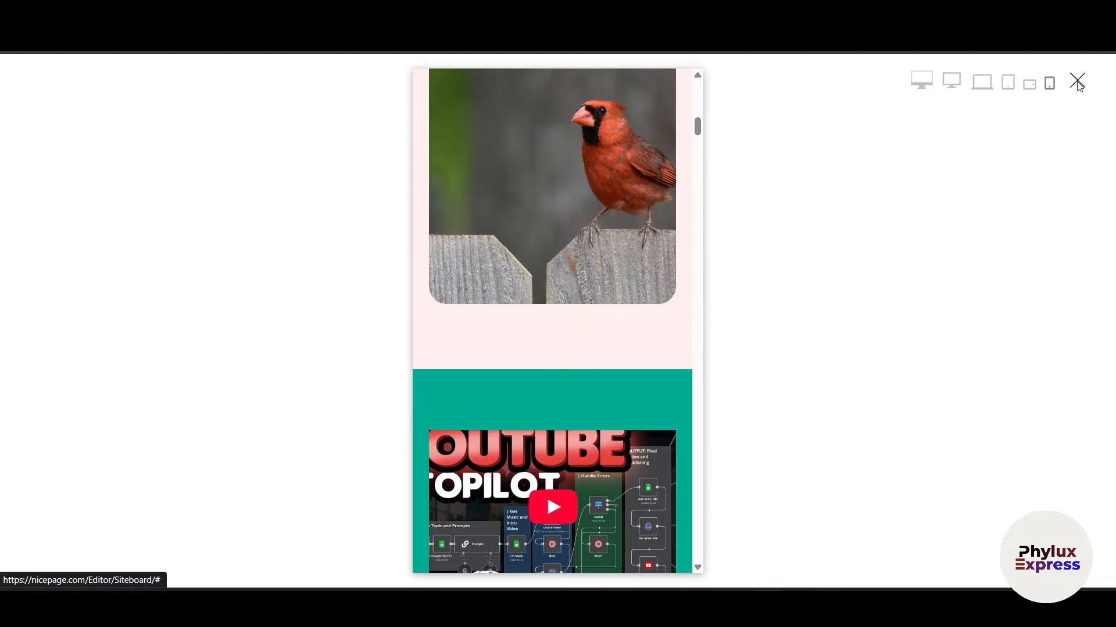
left_click(1077, 82)
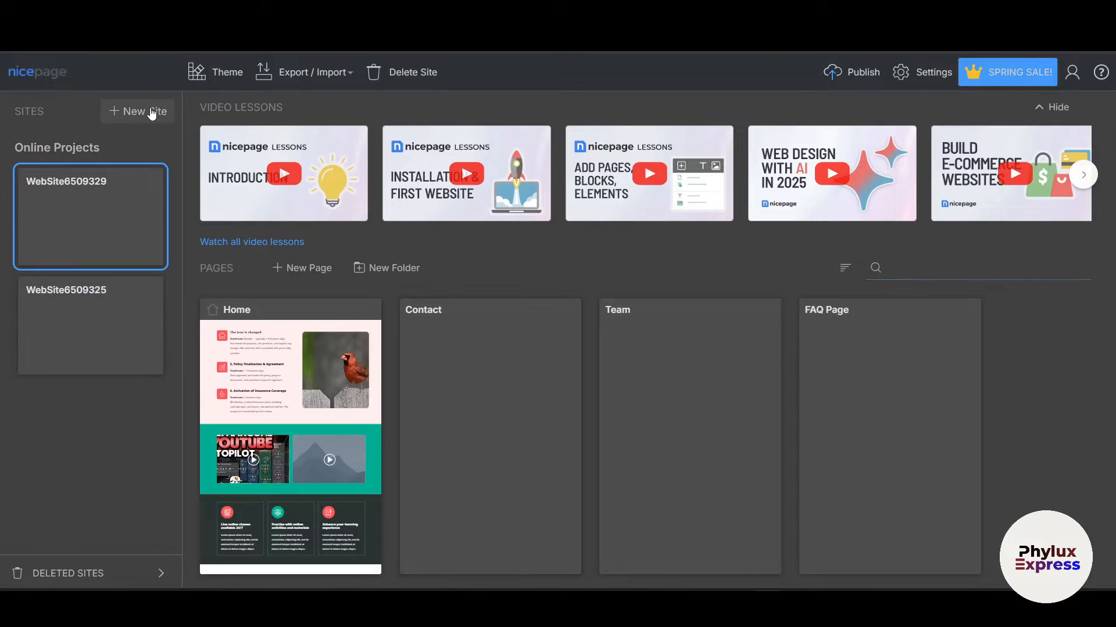
- Try to create another new site from the site dashboard
left_click(152, 112)
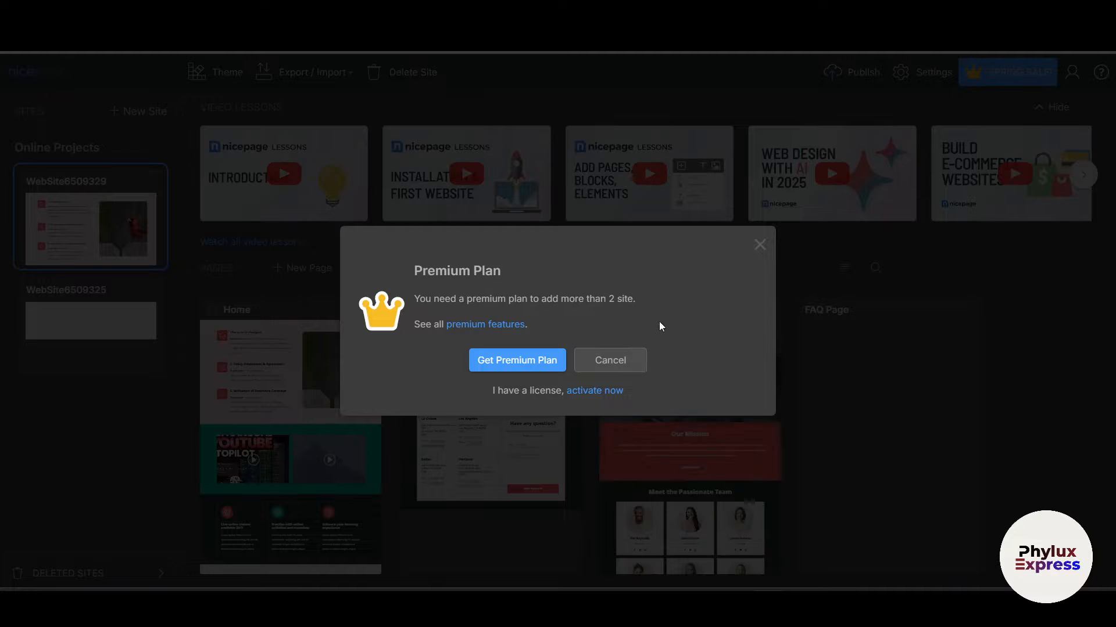
left_click(760, 245)
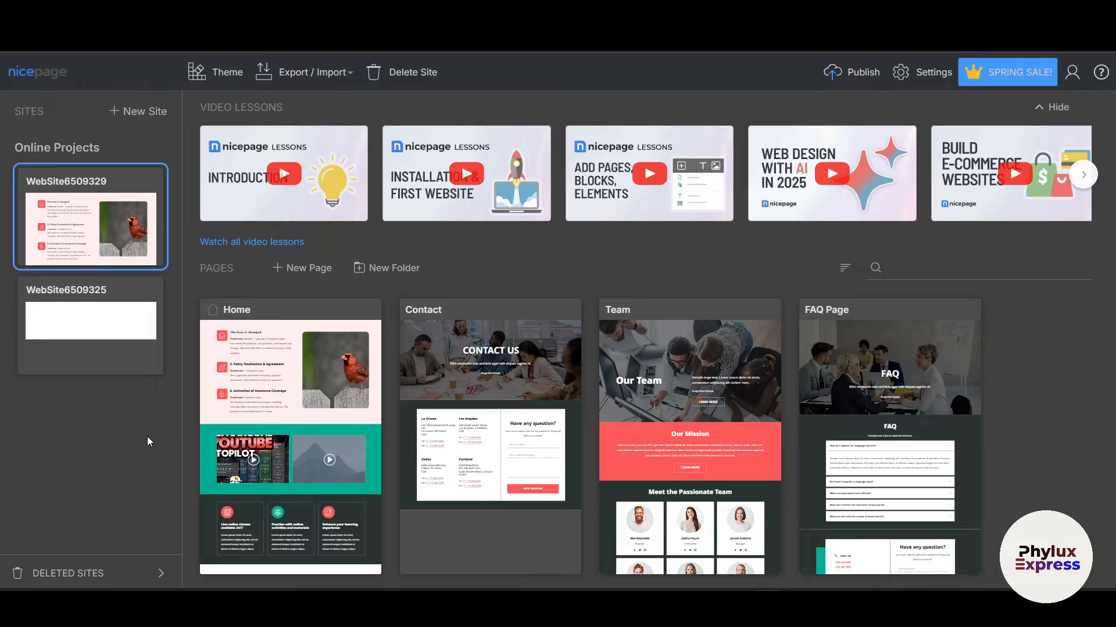
- Open the publish and export options for the customized website
left_click(856, 77)
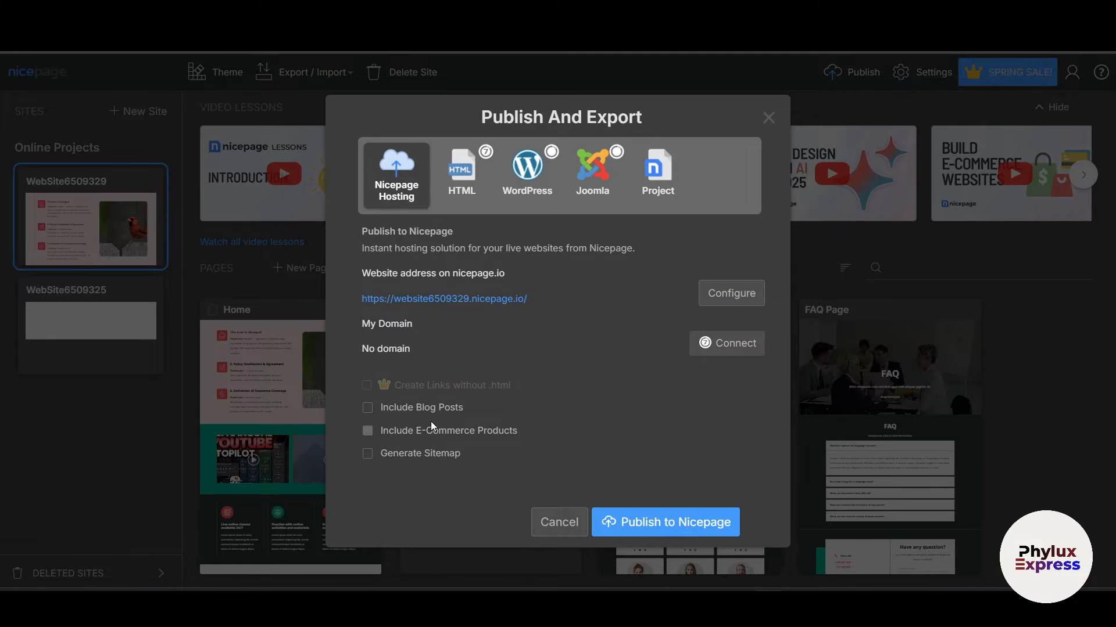